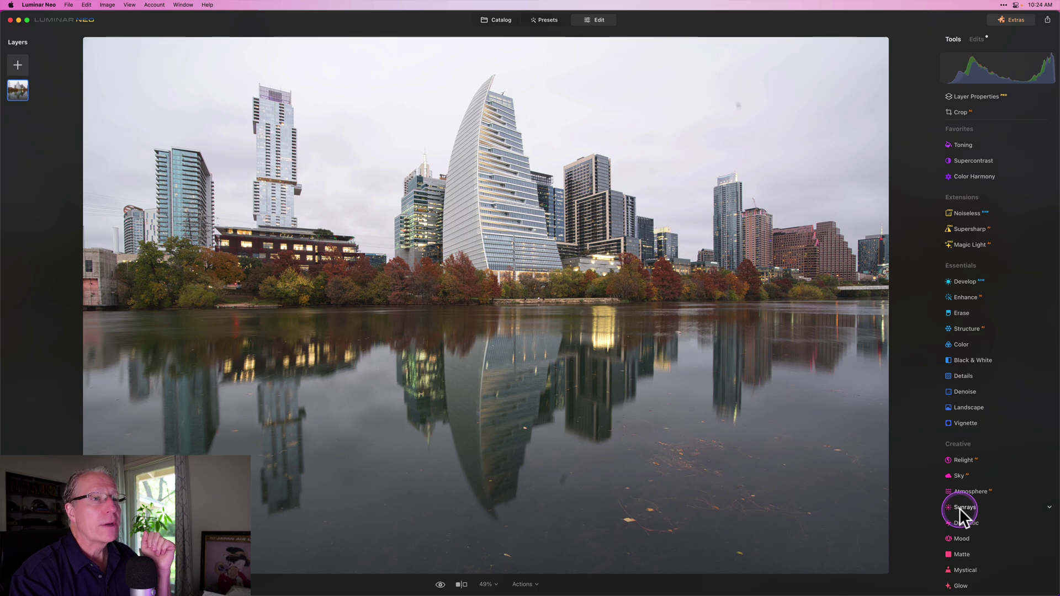
Step: In Develop's Light section, set Highlights -100, Shadows 10 and Smart Contrast 37
{"action": "left_click", "coordinate": [964, 281]}
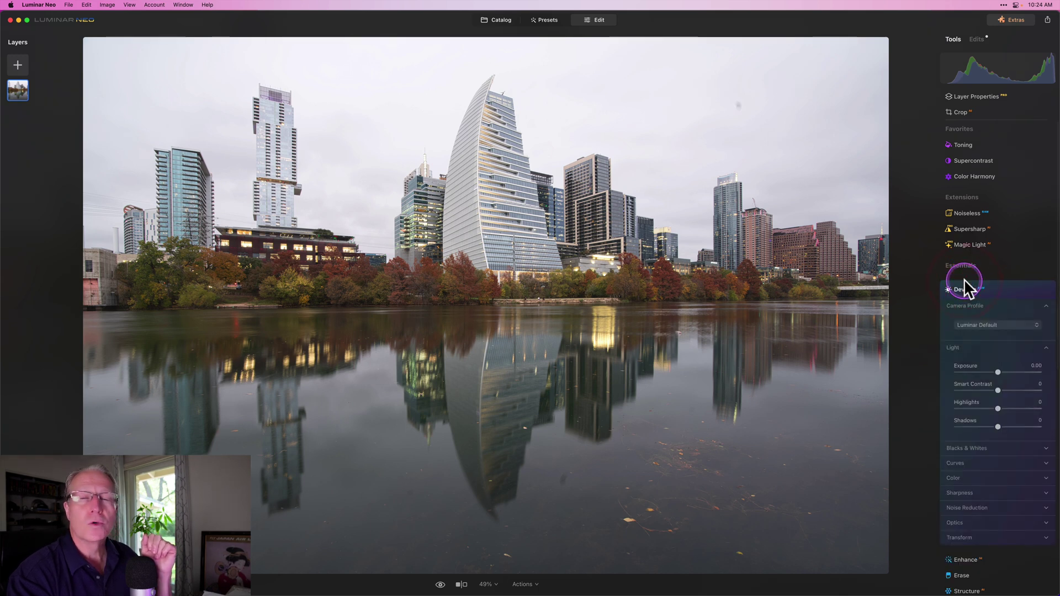
{"action": "scroll", "coordinate": [967, 249], "scroll_direction": "down", "scroll_amount": 2}
{"action": "left_click", "coordinate": [970, 208]}
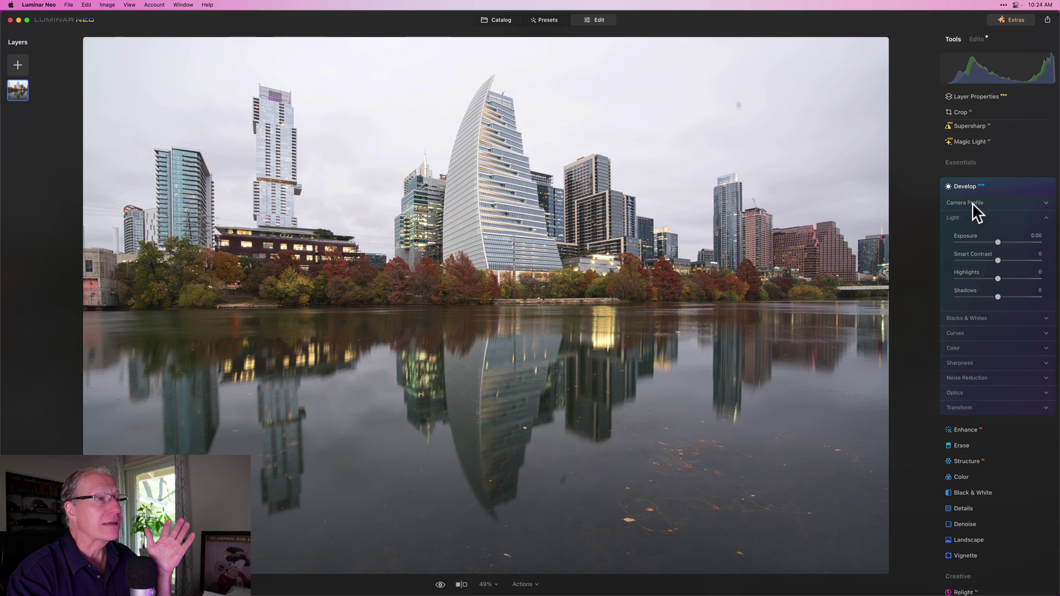
{"action": "left_click", "coordinate": [983, 287]}
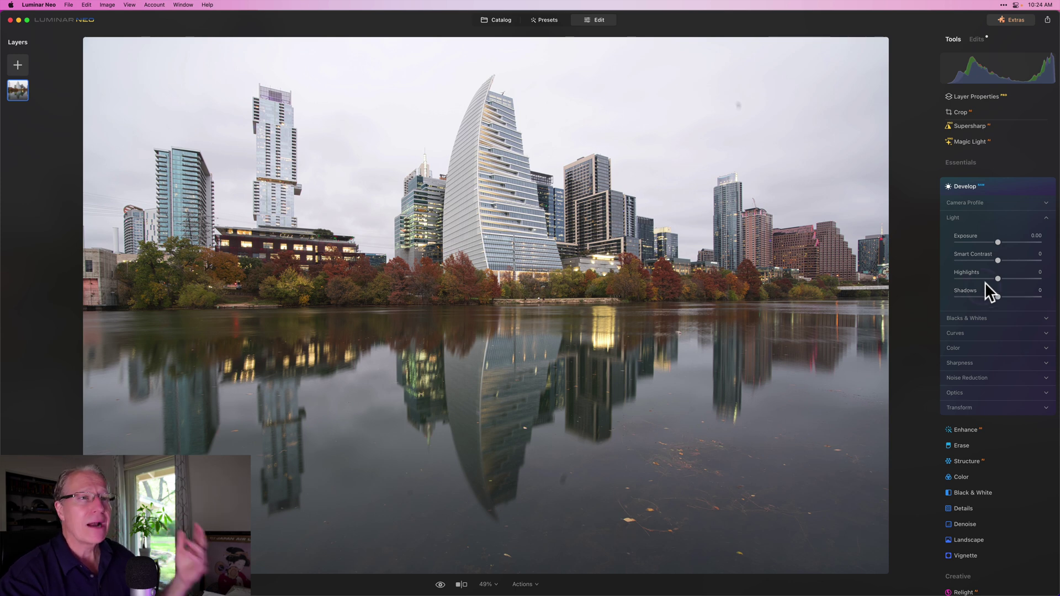
{"action": "left_click", "coordinate": [996, 258]}
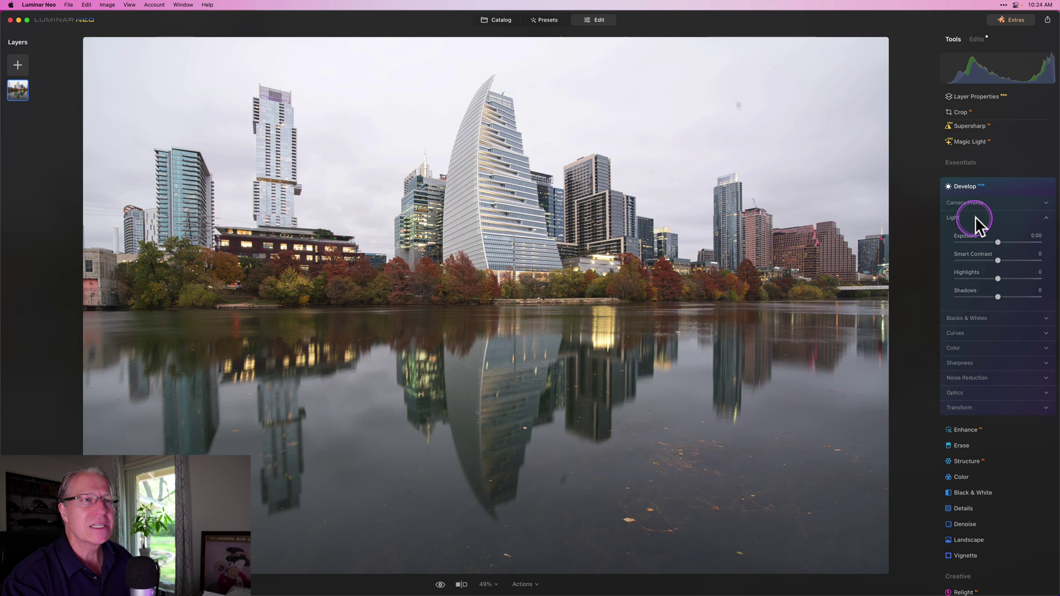
{"action": "left_click_drag", "start_coordinate": [999, 259], "coordinate": [945, 278]}
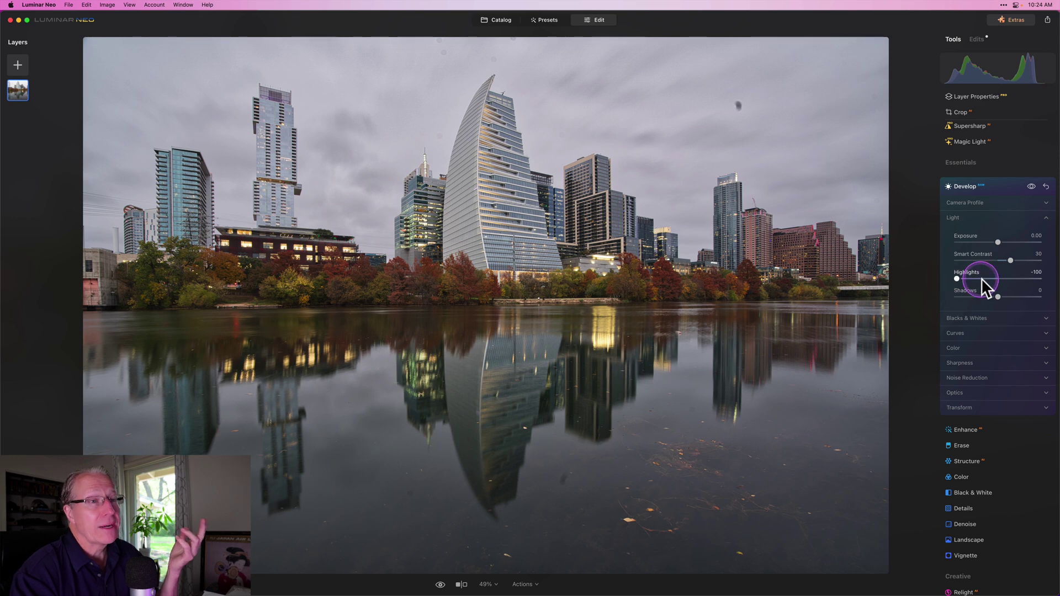
{"action": "left_click", "coordinate": [997, 298]}
{"action": "left_click_drag", "start_coordinate": [997, 297], "coordinate": [1000, 297]}
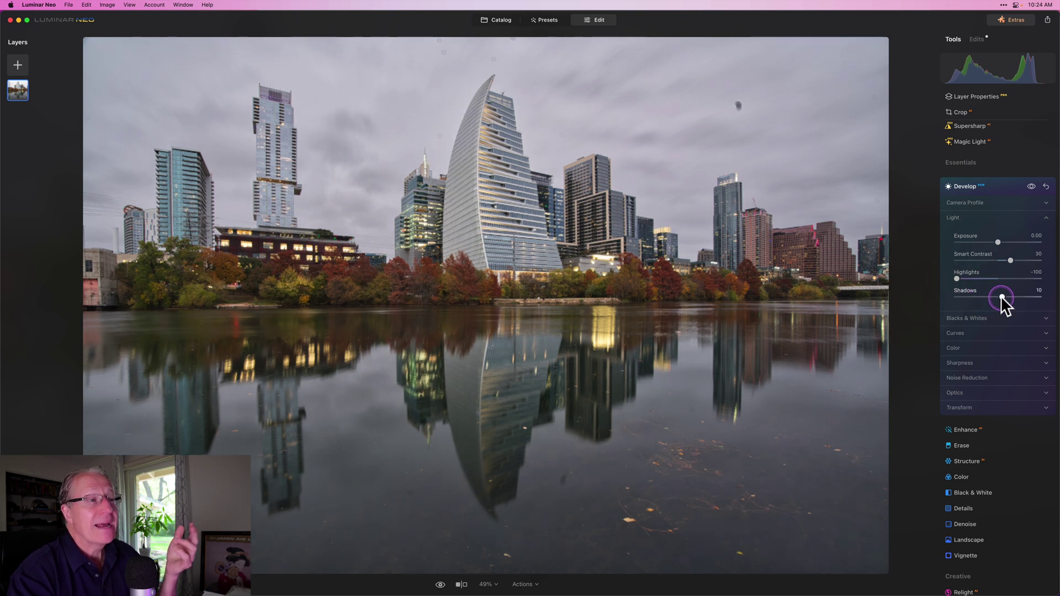
{"action": "left_click", "coordinate": [1010, 260]}
{"action": "left_click_drag", "start_coordinate": [1011, 259], "coordinate": [1014, 260]}
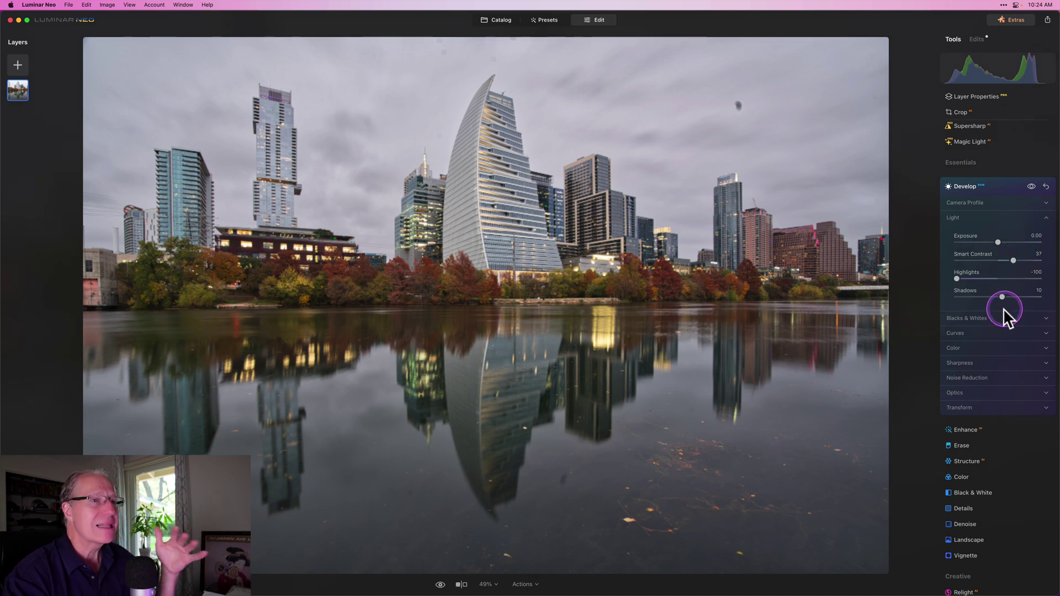
{"action": "left_click", "coordinate": [982, 304]}
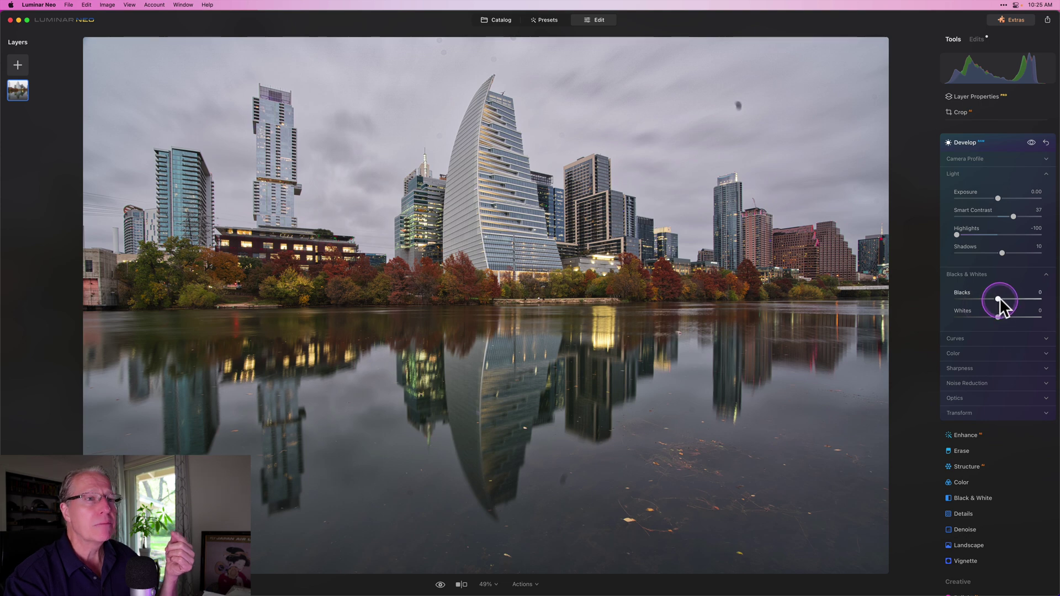
Step: Set Blacks to -12 and Whites to -6
{"action": "mouse_move", "coordinate": [998, 301]}
{"action": "left_mouse_down"}
{"action": "mouse_move", "coordinate": [1002, 314]}
{"action": "mouse_move", "coordinate": [989, 316]}
{"action": "left_mouse_up"}
{"action": "left_click", "coordinate": [998, 318]}
{"action": "scroll", "coordinate": [996, 314], "scroll_direction": "down", "scroll_amount": 2}
Step: Add a two-point RGB tone curve: upper point raised, lower point pulled down for contrast
{"action": "left_click", "coordinate": [989, 319]}
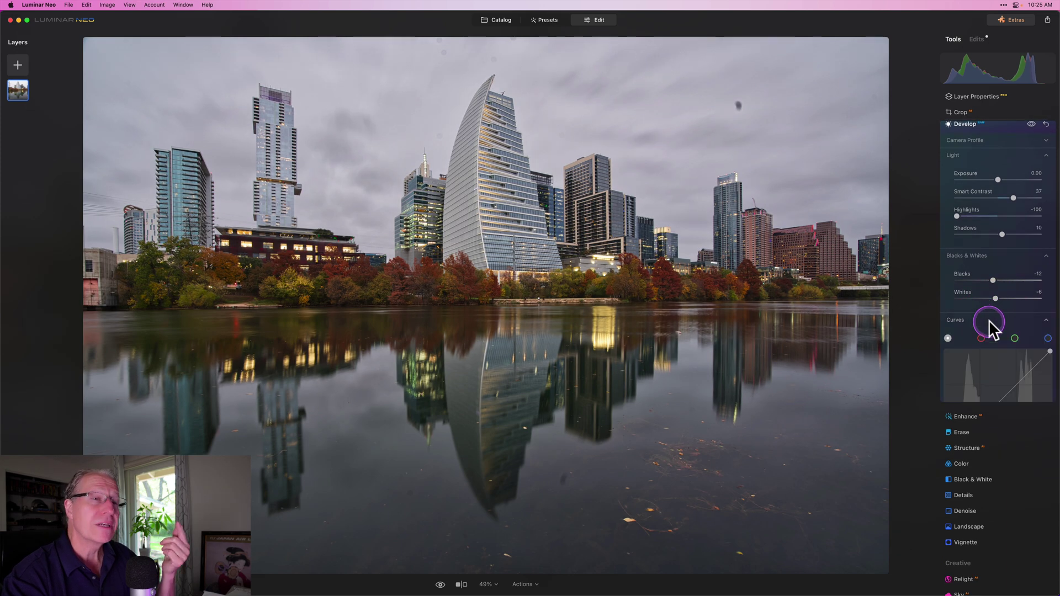
{"action": "scroll", "coordinate": [989, 320], "scroll_direction": "down", "scroll_amount": 2}
{"action": "scroll", "coordinate": [988, 320], "scroll_direction": "down", "scroll_amount": 1}
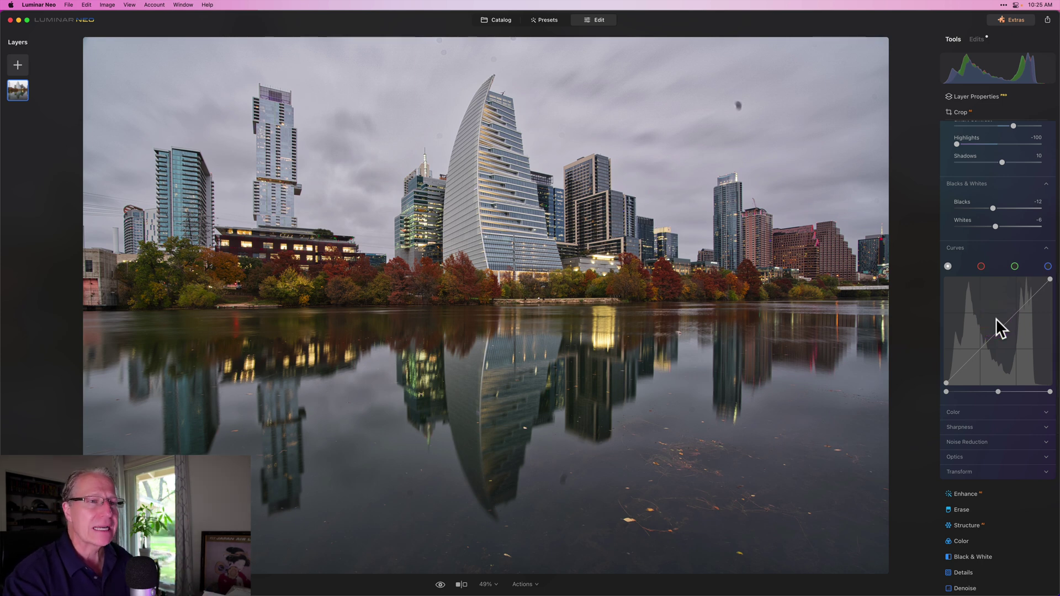
{"action": "left_click_drag", "start_coordinate": [1016, 314], "coordinate": [1016, 309]}
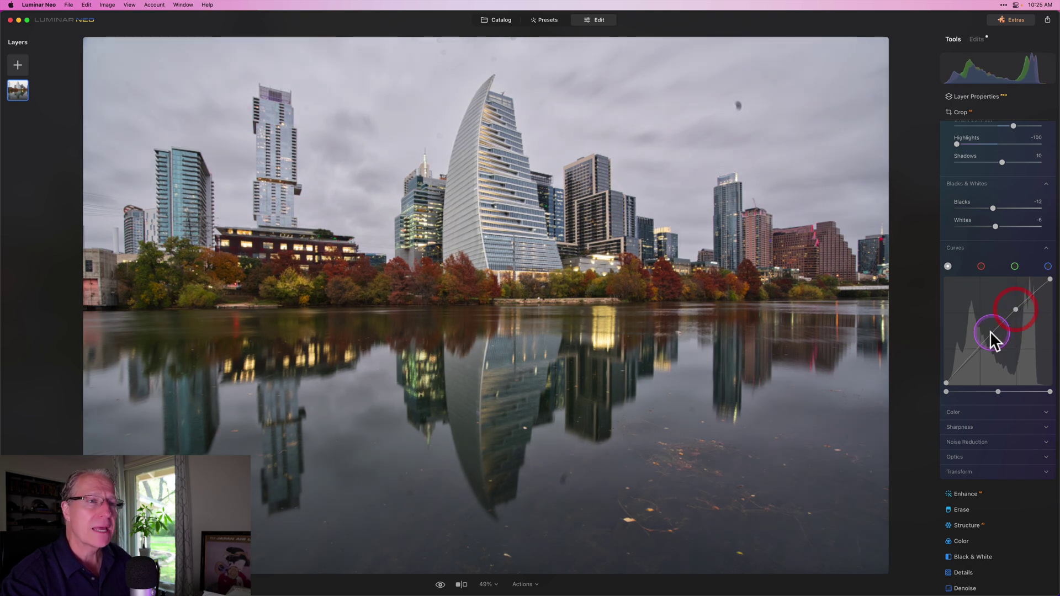
{"action": "left_click", "coordinate": [977, 350]}
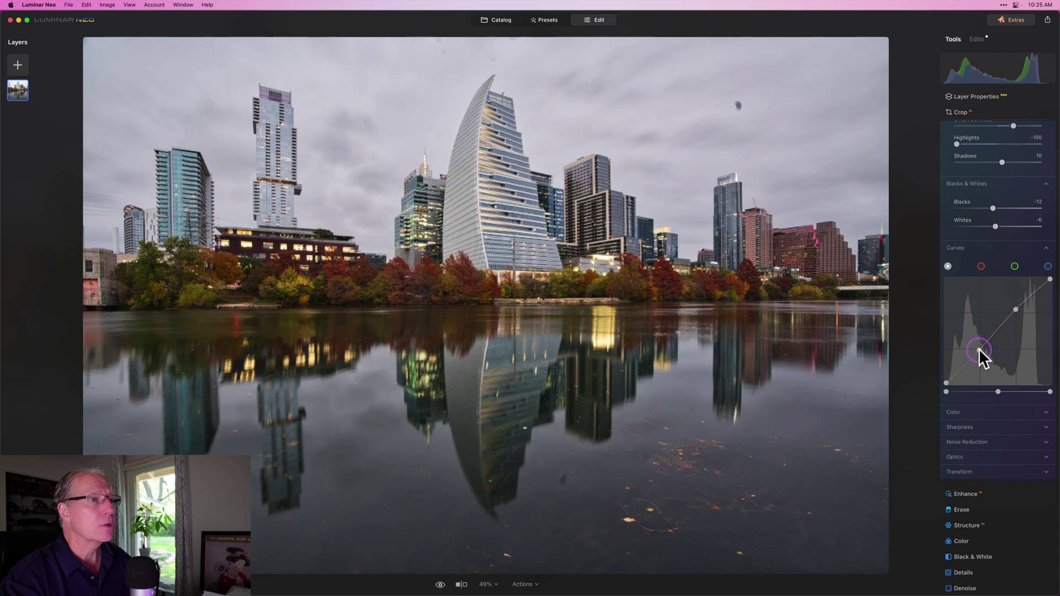
{"action": "left_click_drag", "start_coordinate": [979, 350], "coordinate": [979, 350]}
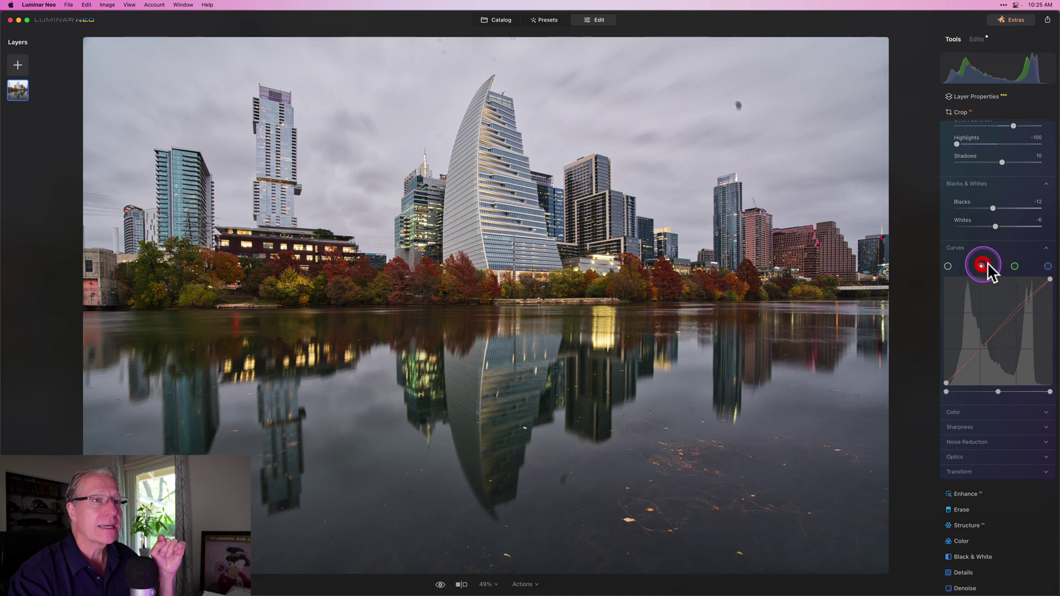
{"action": "left_click", "coordinate": [1014, 266]}
{"action": "left_click", "coordinate": [1048, 267]}
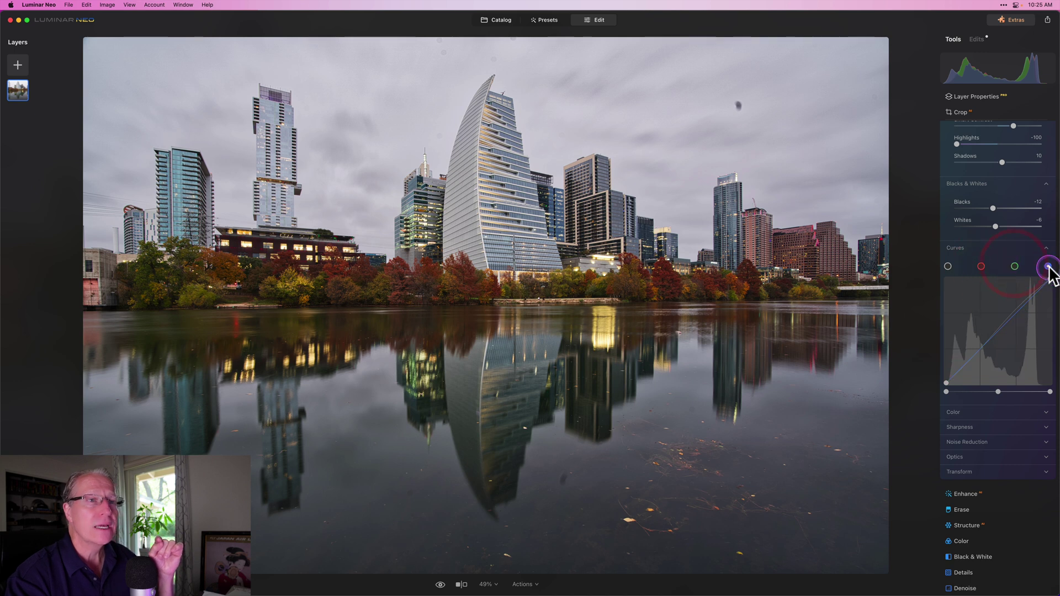
{"action": "left_click", "coordinate": [948, 267]}
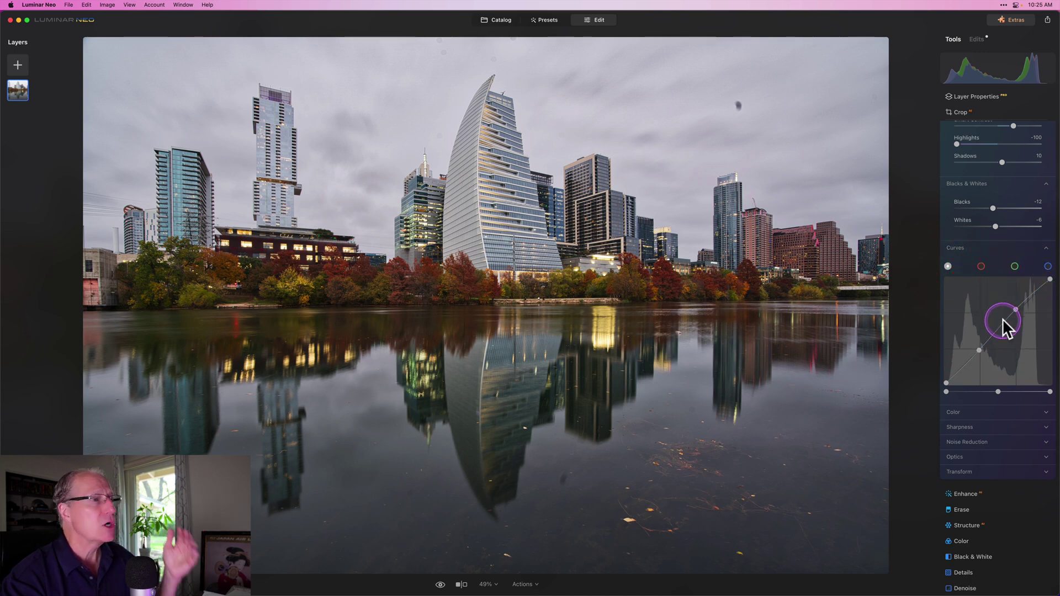
{"action": "scroll", "coordinate": [985, 335], "scroll_direction": "down", "scroll_amount": 1}
{"action": "left_click_drag", "start_coordinate": [984, 335], "coordinate": [970, 323]}
Step: Cool the white balance to Temperature 5129 with Tint 3
{"action": "scroll", "coordinate": [983, 353], "scroll_direction": "down", "scroll_amount": 2}
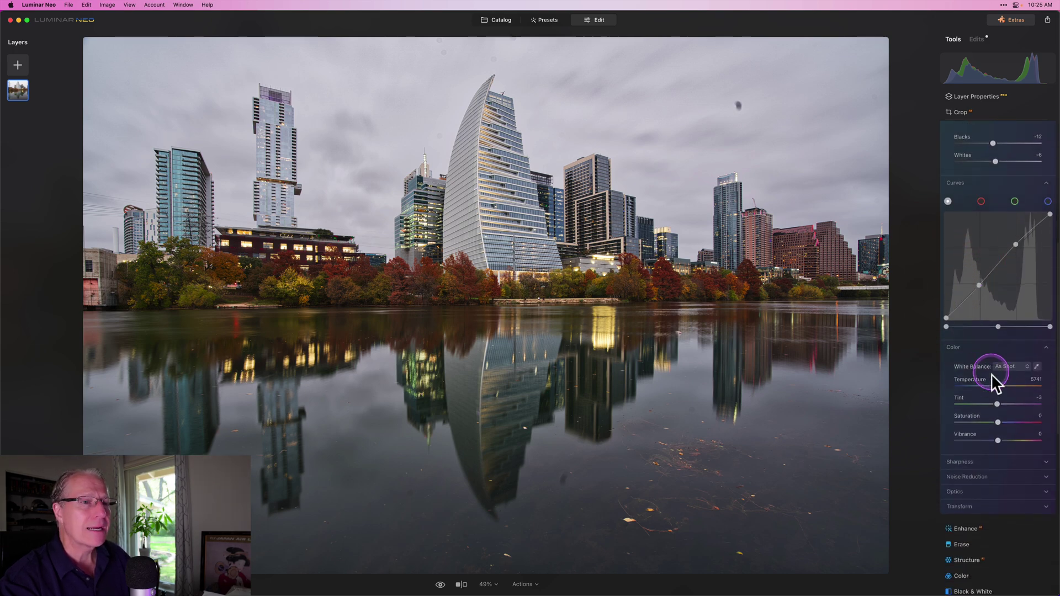
{"action": "left_click_drag", "start_coordinate": [994, 385], "coordinate": [998, 403]}
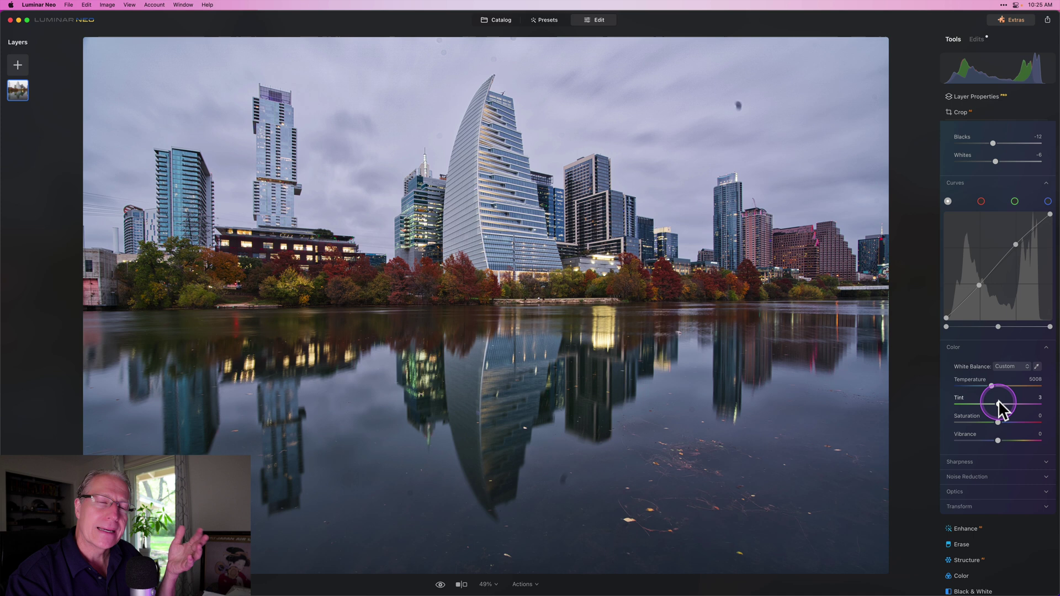
{"action": "left_click_drag", "start_coordinate": [990, 385], "coordinate": [990, 383]}
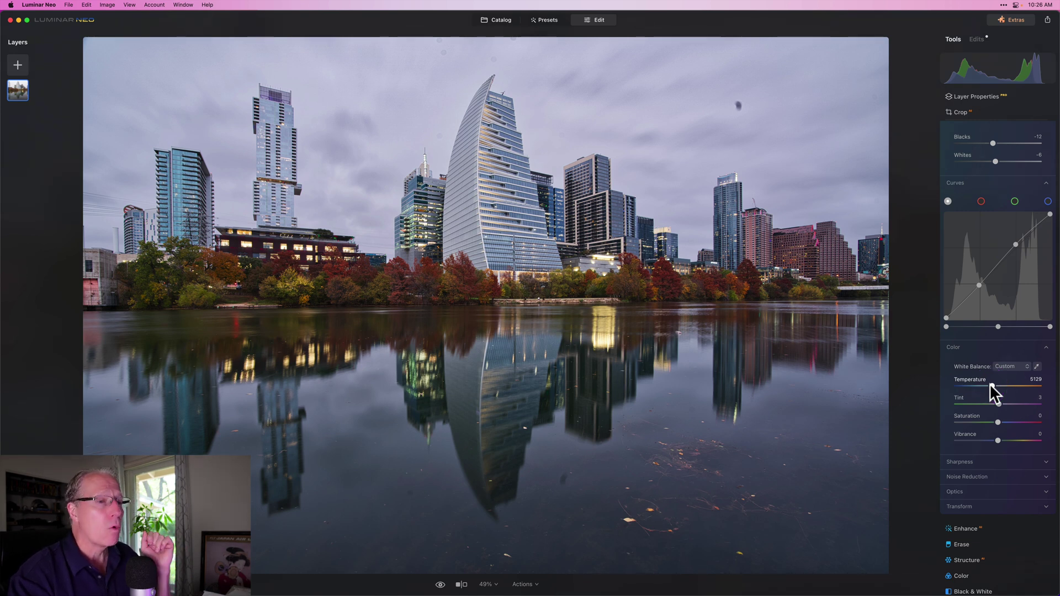
Step: Raise Sharpen to 20 in the Sharpness section
{"action": "left_click", "coordinate": [962, 461]}
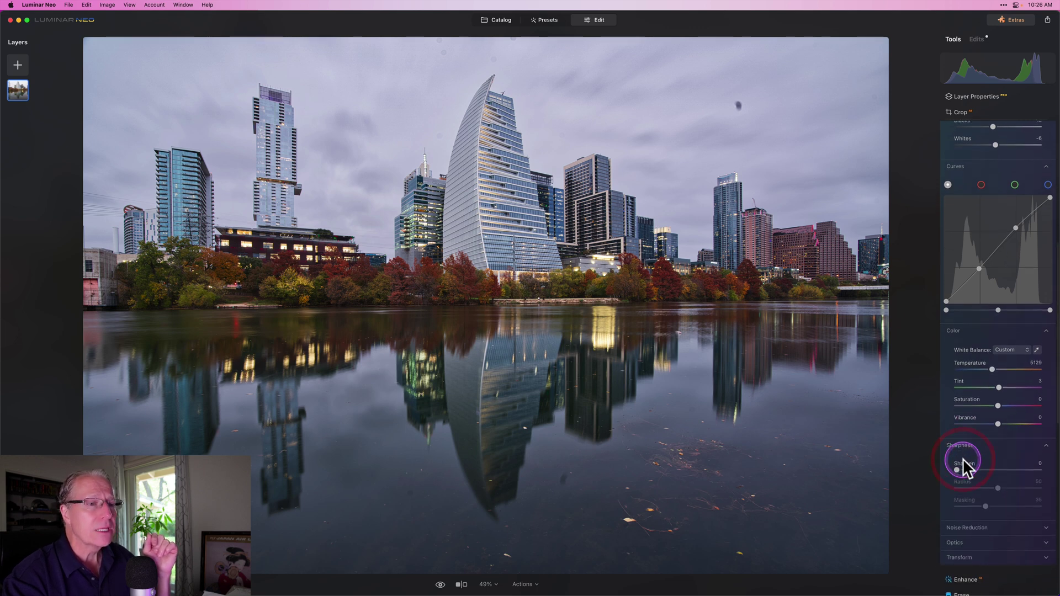
{"action": "left_click_drag", "start_coordinate": [964, 465], "coordinate": [972, 473]}
{"action": "left_click", "coordinate": [928, 395]}
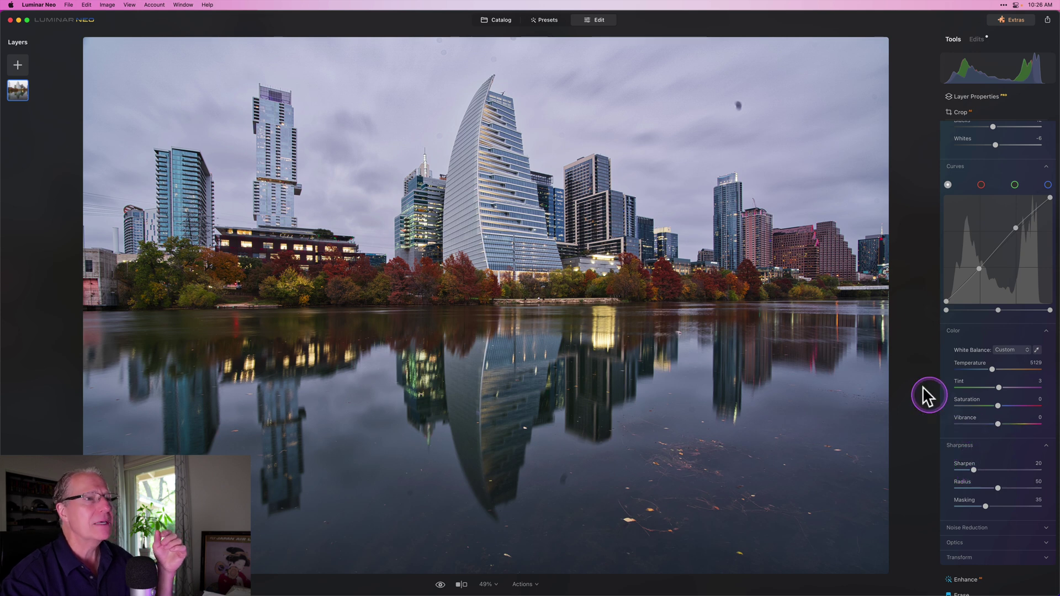
Step: Compare the photo with Develop edits hidden and shown, then collapse the Develop panel
{"action": "scroll", "coordinate": [977, 338], "scroll_direction": "up", "scroll_amount": 5}
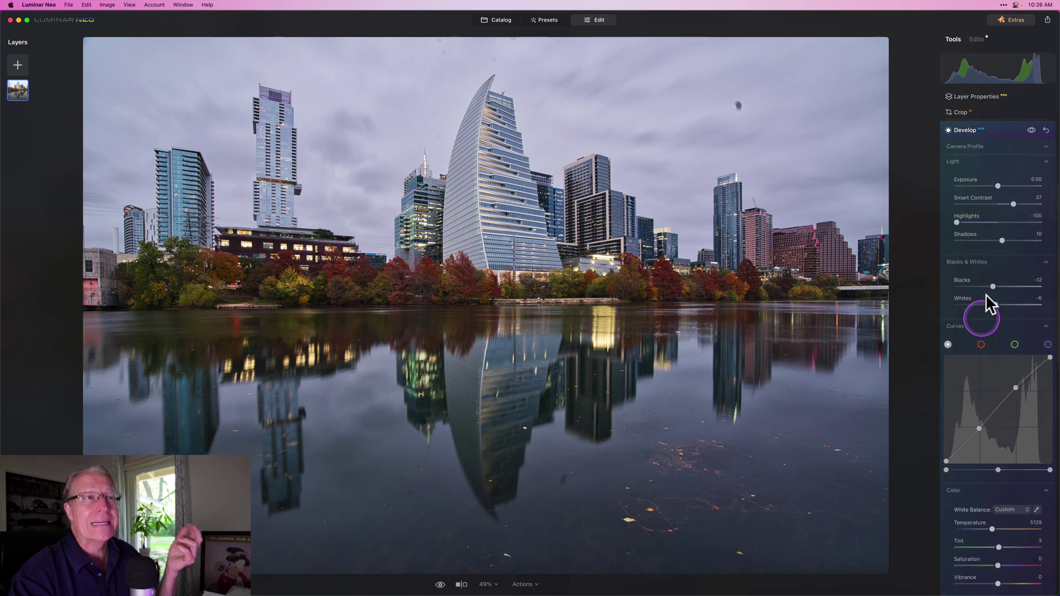
{"action": "scroll", "coordinate": [1010, 188], "scroll_direction": "up", "scroll_amount": 3}
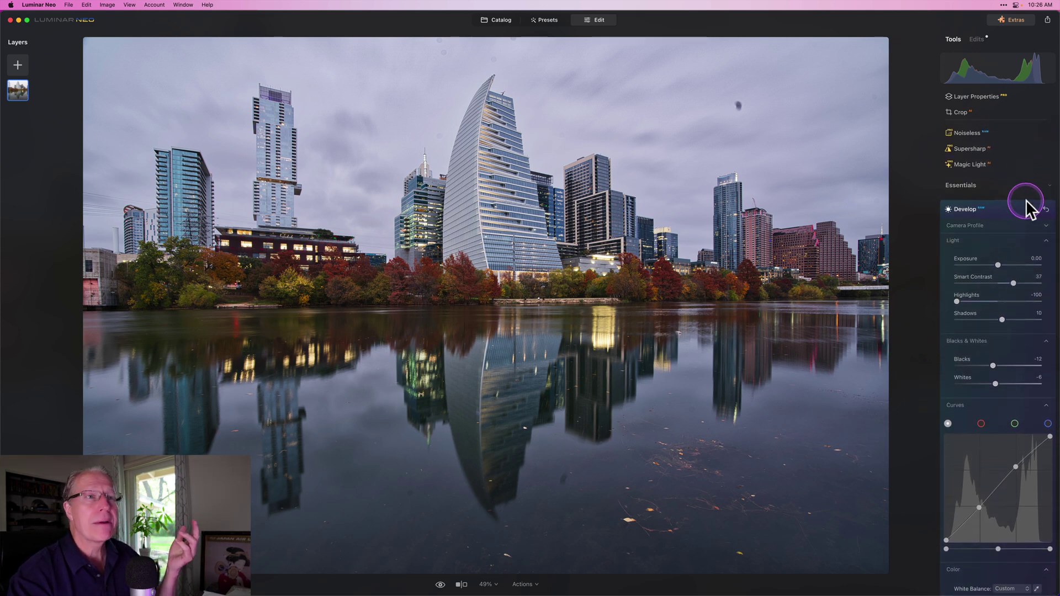
{"action": "mouse_move", "coordinate": [1031, 207]}
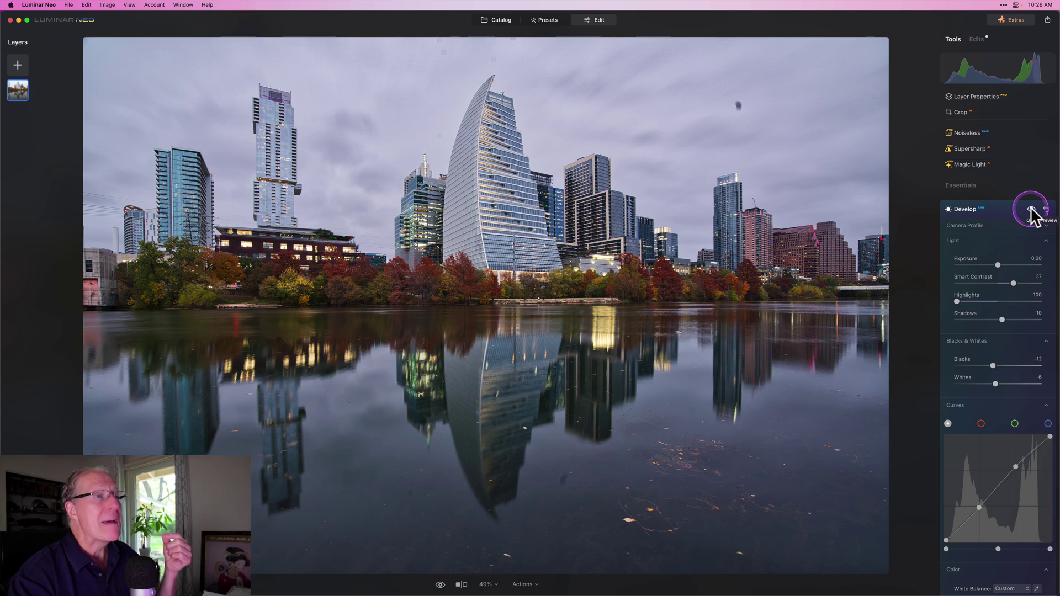
{"action": "left_click", "coordinate": [1031, 209]}
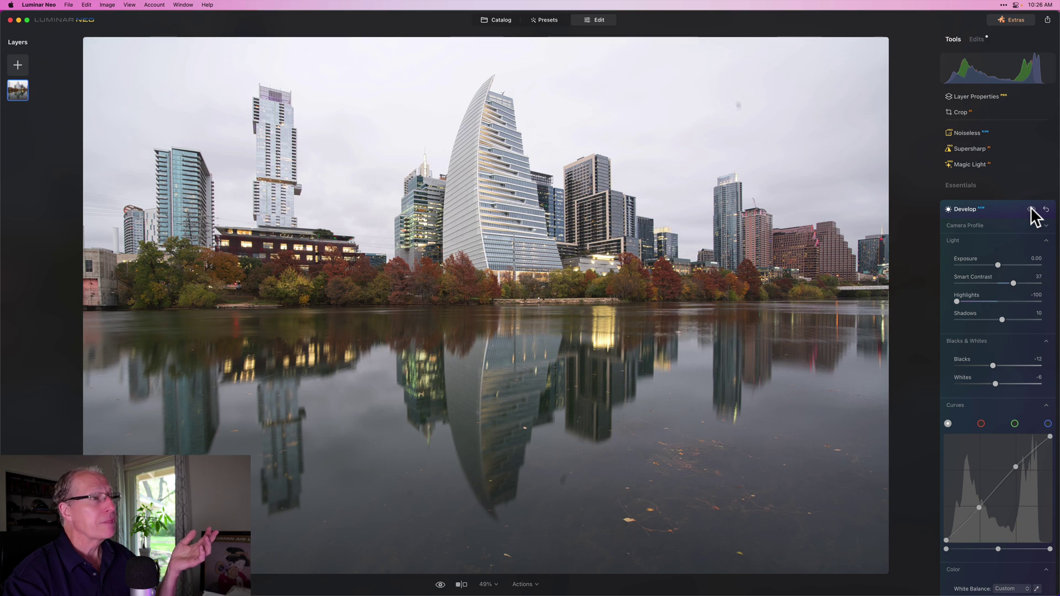
{"action": "left_click", "coordinate": [1031, 210]}
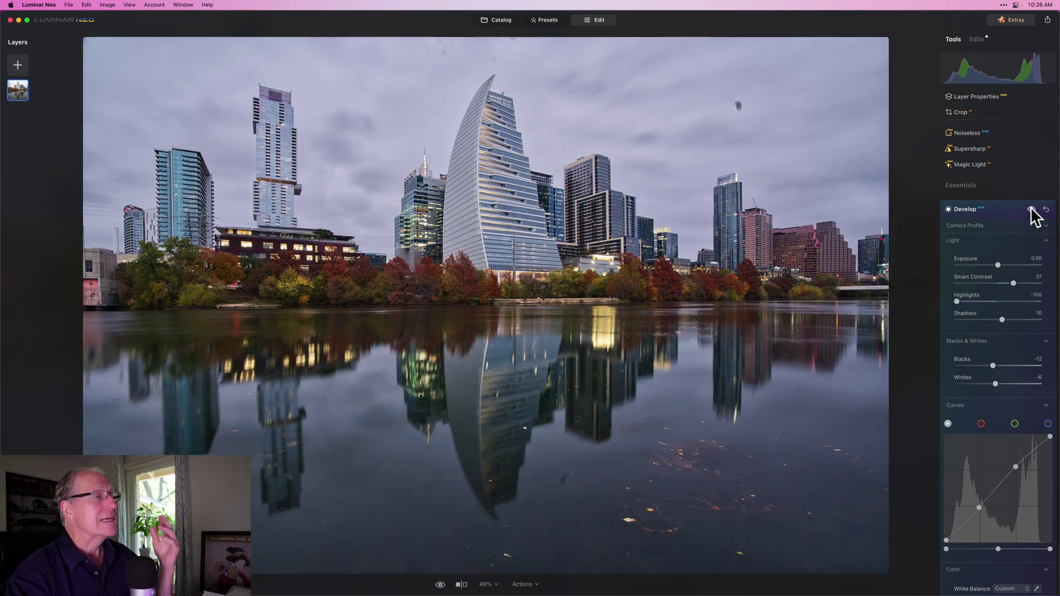
{"action": "left_click", "coordinate": [995, 212]}
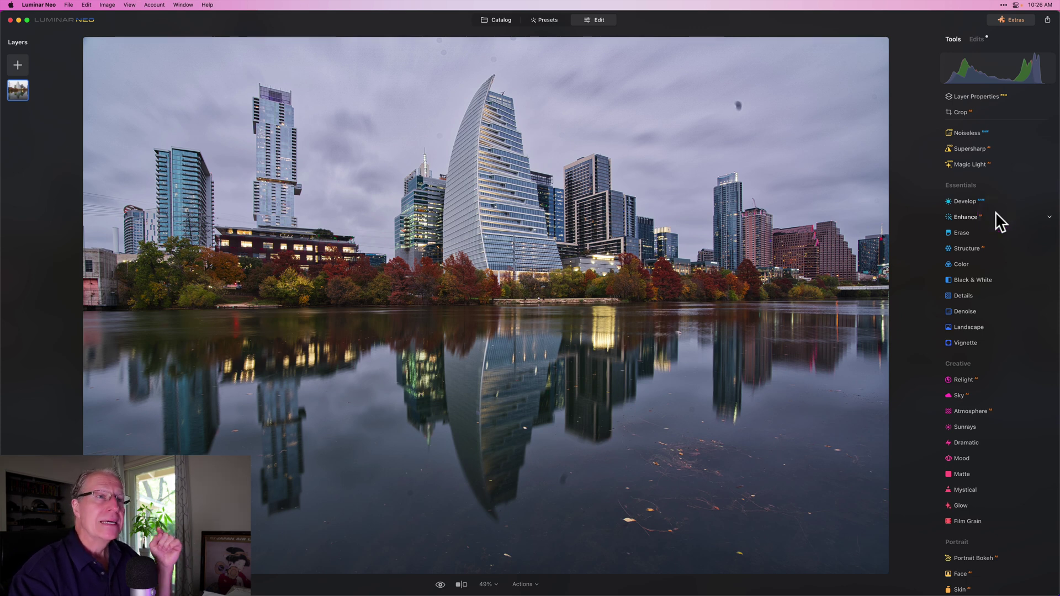
Step: Add Supercontrast with Highlights Contrast 42 and Midtones and Shadows Contrast 27
{"action": "scroll", "coordinate": [988, 231], "scroll_direction": "up", "scroll_amount": 3}
{"action": "left_click", "coordinate": [985, 243]}
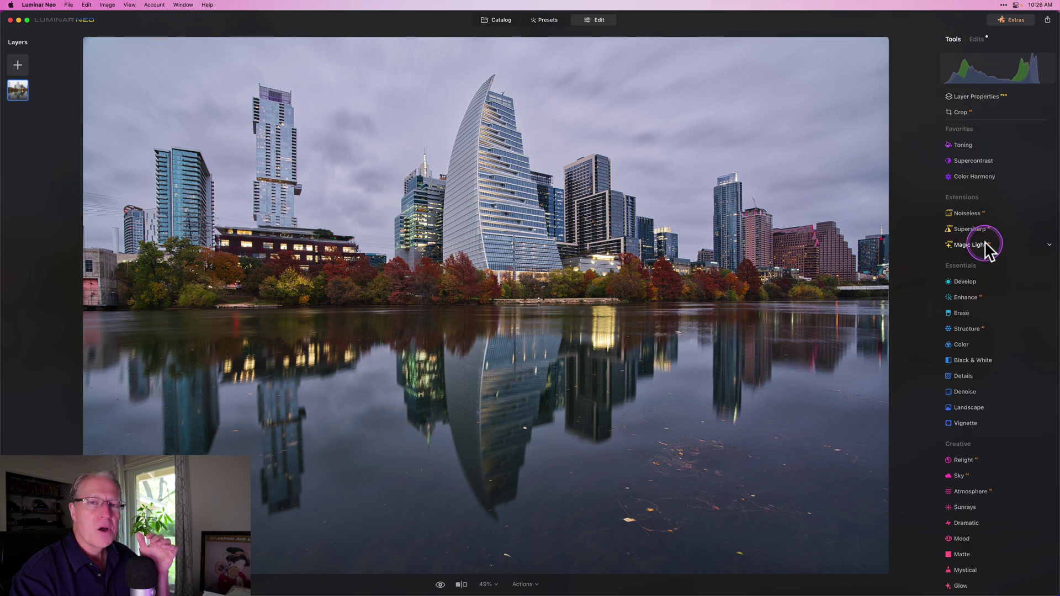
{"action": "left_click", "coordinate": [982, 176]}
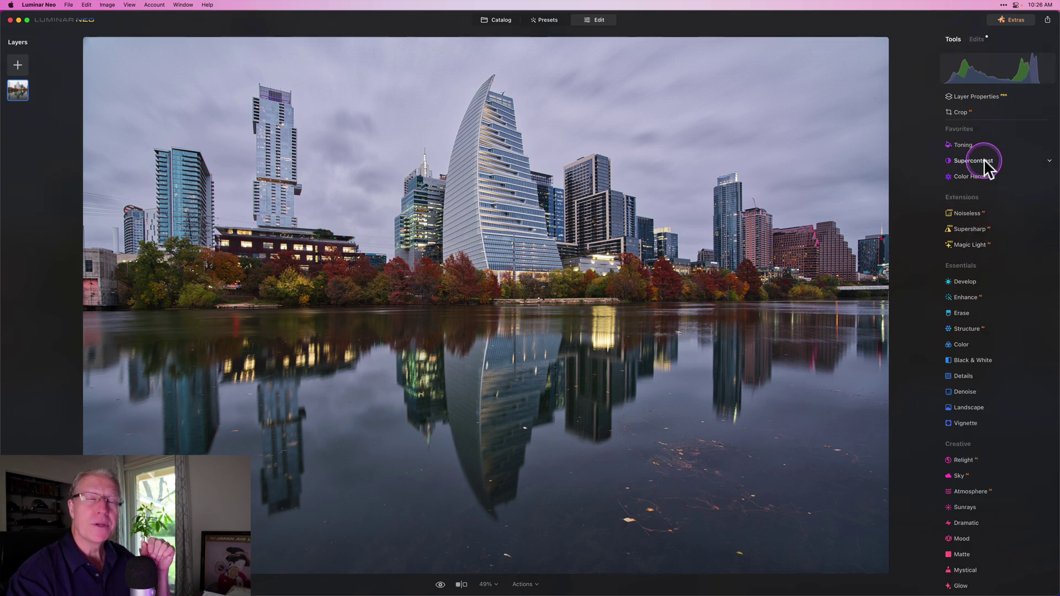
{"action": "left_click", "coordinate": [985, 162]}
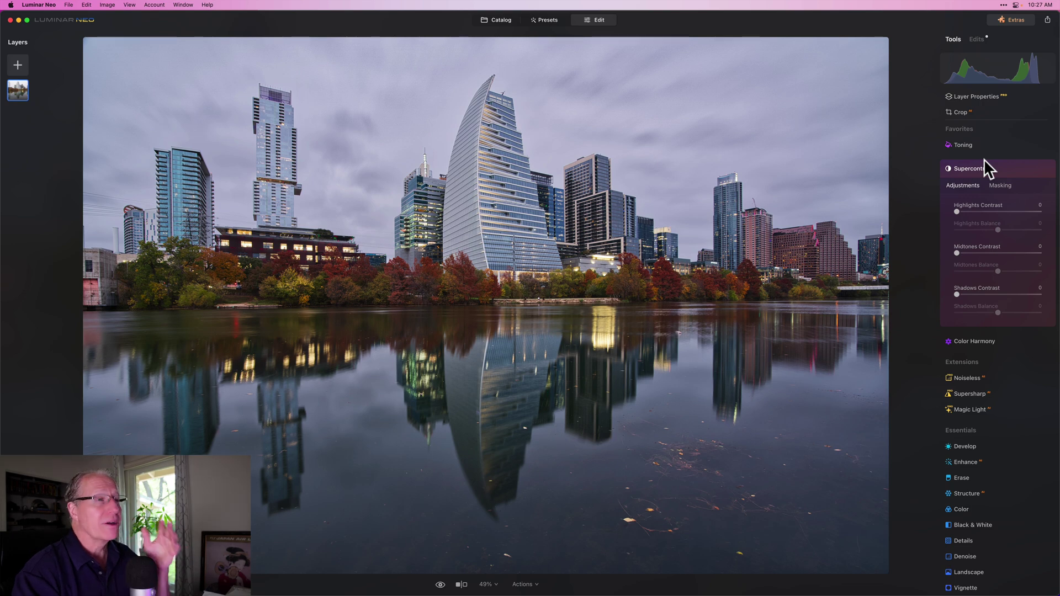
{"action": "left_click", "coordinate": [982, 212]}
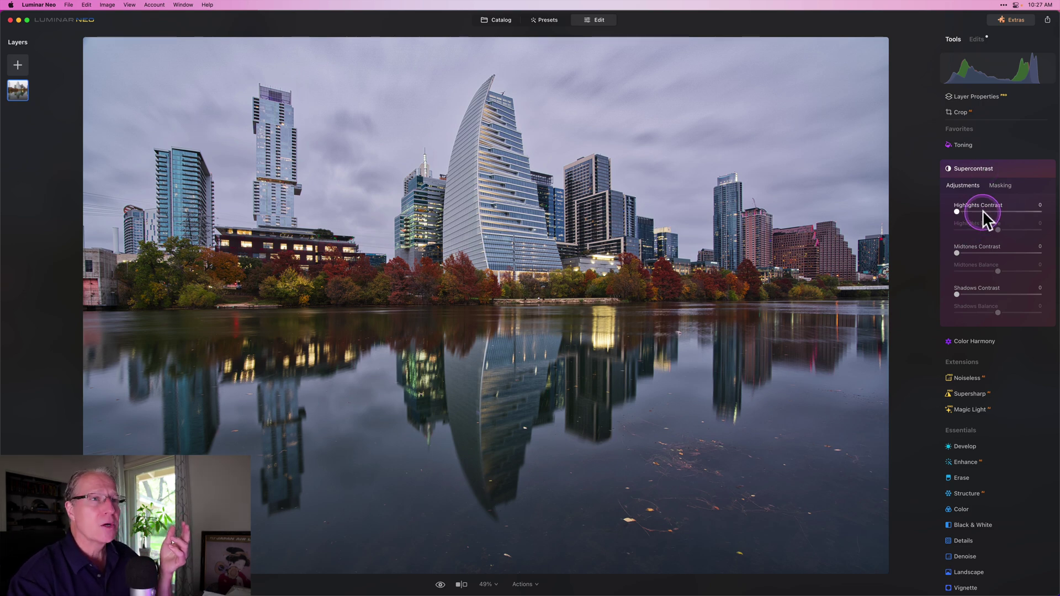
{"action": "left_click_drag", "start_coordinate": [983, 212], "coordinate": [990, 212]}
{"action": "left_click", "coordinate": [978, 252]}
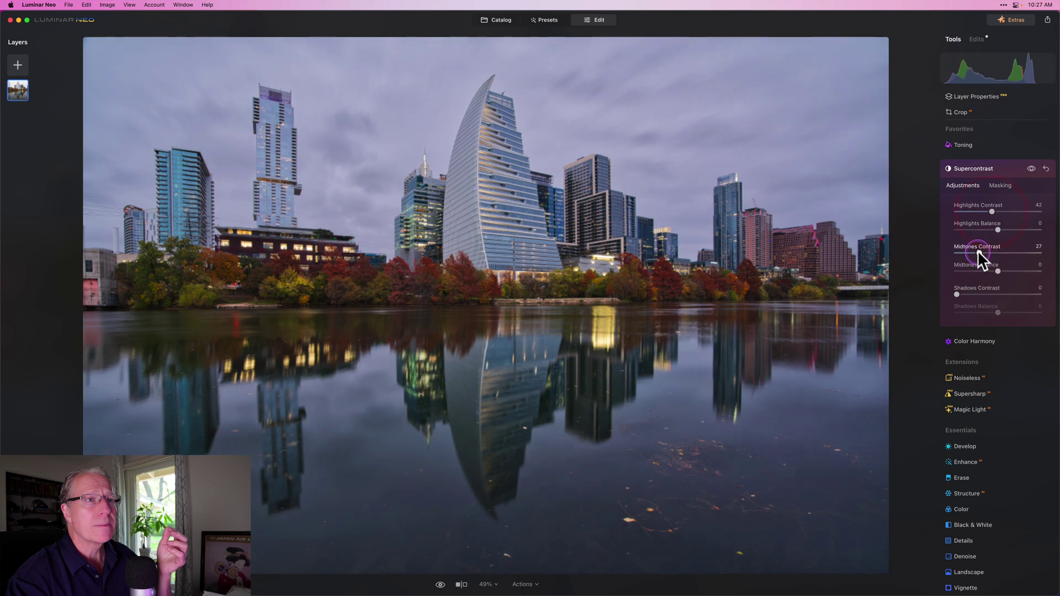
{"action": "left_click", "coordinate": [977, 294]}
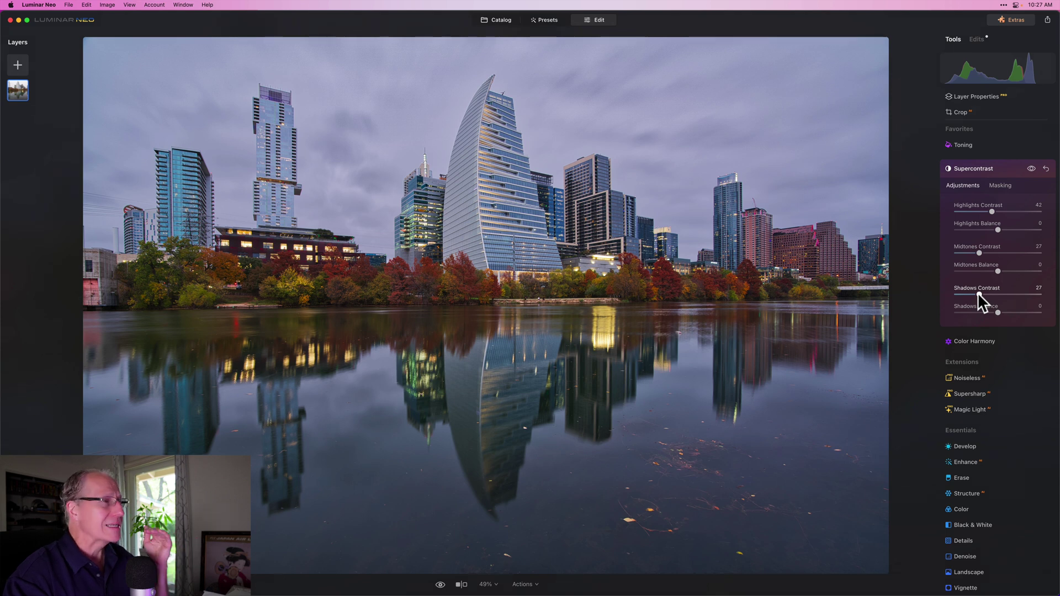
Step: Set Supercontrast Highlights Balance to -30 and Midtones Balance to -41
{"action": "left_click", "coordinate": [978, 222]}
{"action": "left_click", "coordinate": [975, 257]}
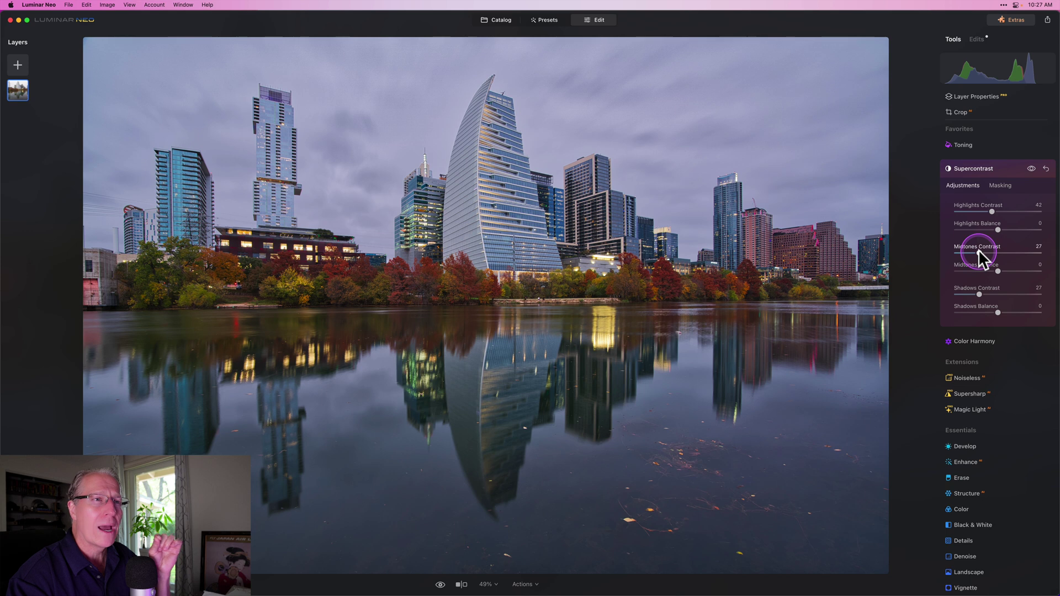
{"action": "left_click", "coordinate": [992, 288]}
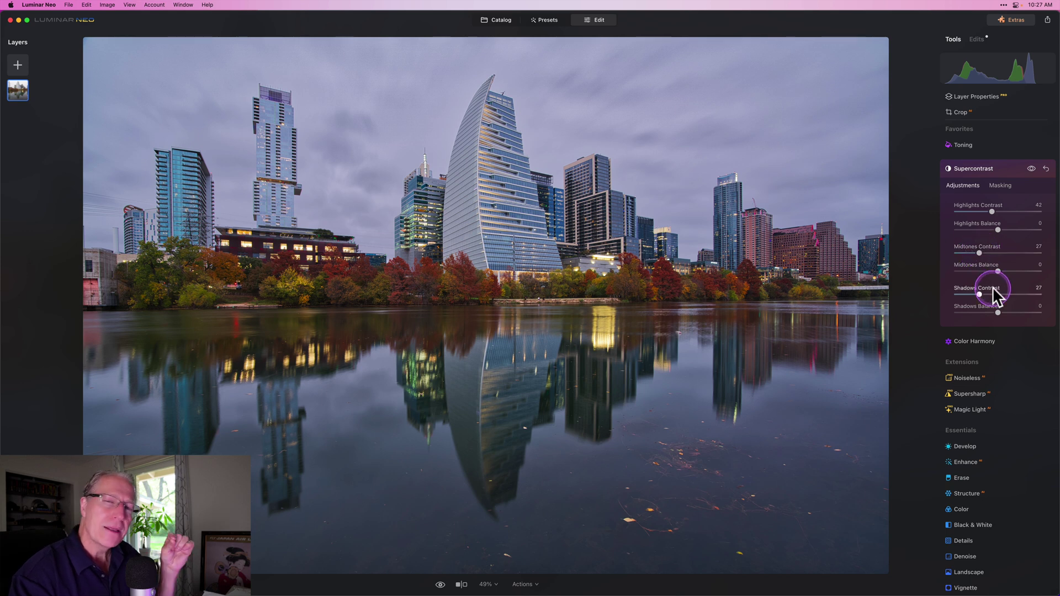
{"action": "left_click", "coordinate": [988, 228]}
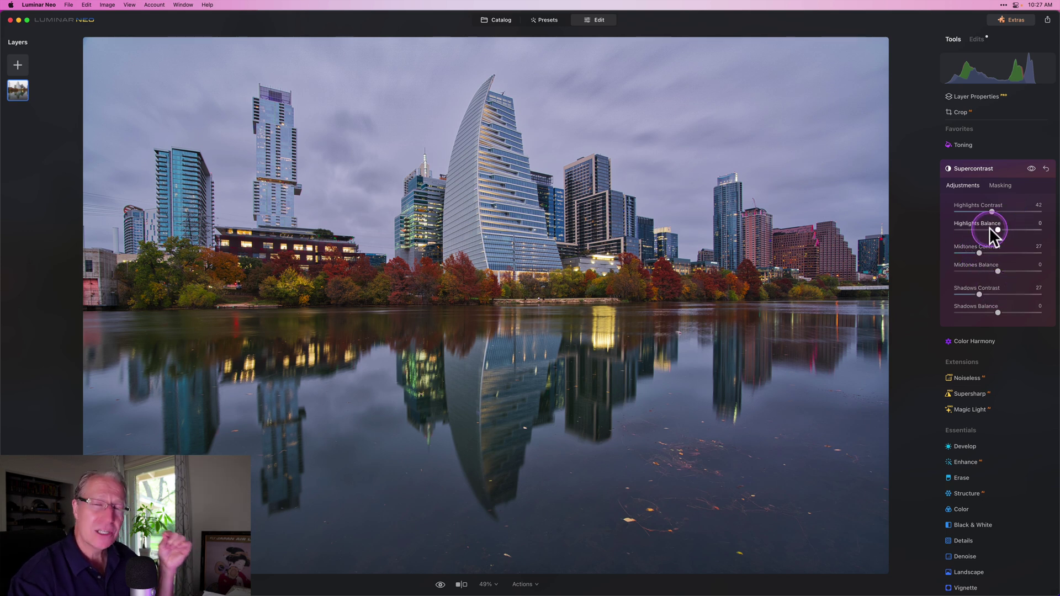
{"action": "left_click", "coordinate": [997, 230]}
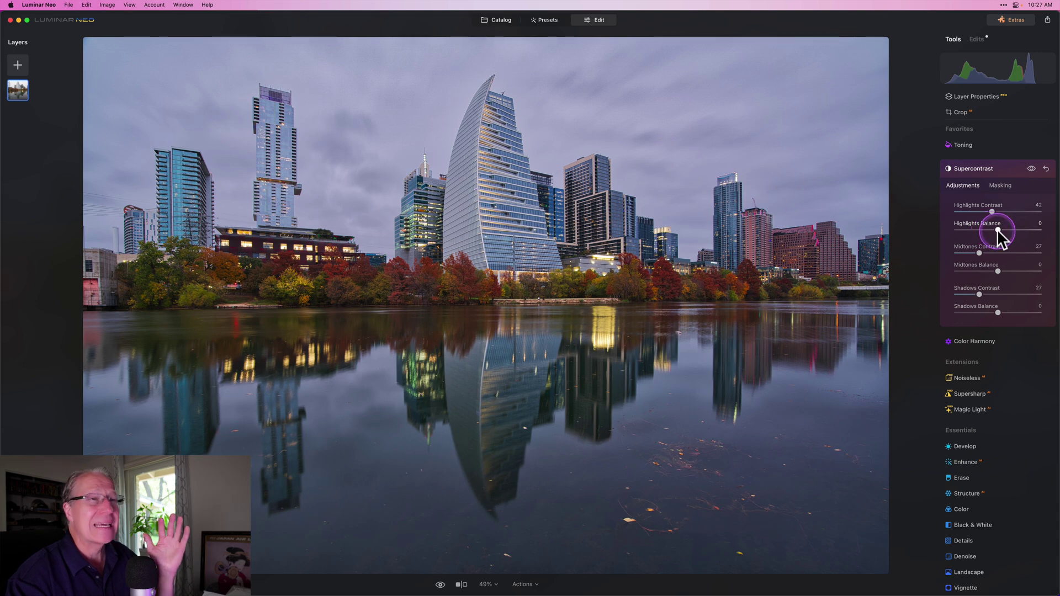
{"action": "mouse_move", "coordinate": [996, 228]}
{"action": "left_mouse_down"}
{"action": "mouse_move", "coordinate": [968, 227]}
{"action": "mouse_move", "coordinate": [984, 225]}
{"action": "left_mouse_up"}
{"action": "left_click", "coordinate": [998, 271]}
{"action": "left_click_drag", "start_coordinate": [997, 271], "coordinate": [984, 270]}
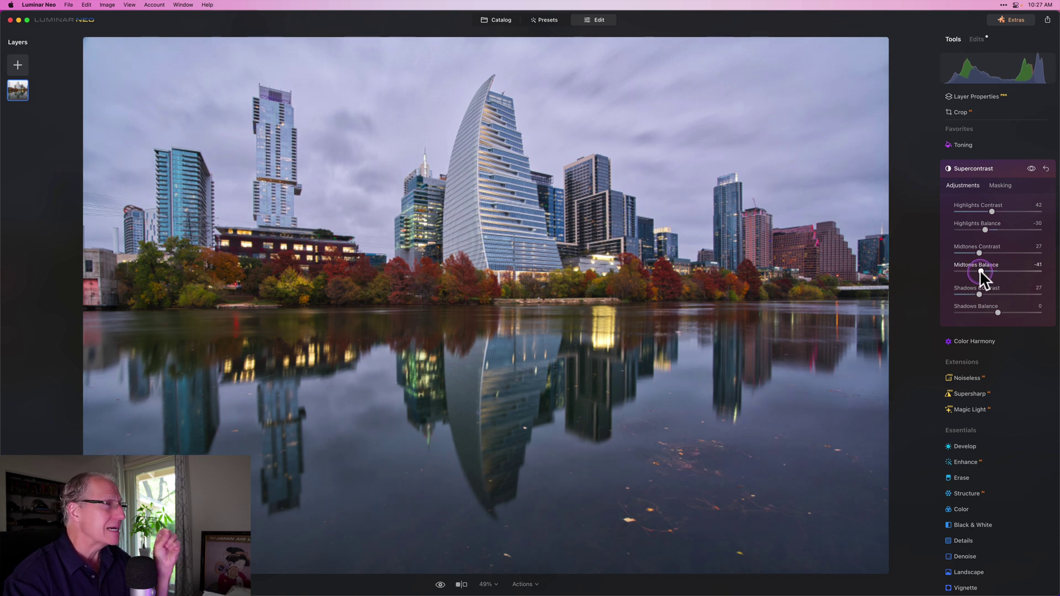
{"action": "left_click_drag", "start_coordinate": [979, 269], "coordinate": [979, 270]}
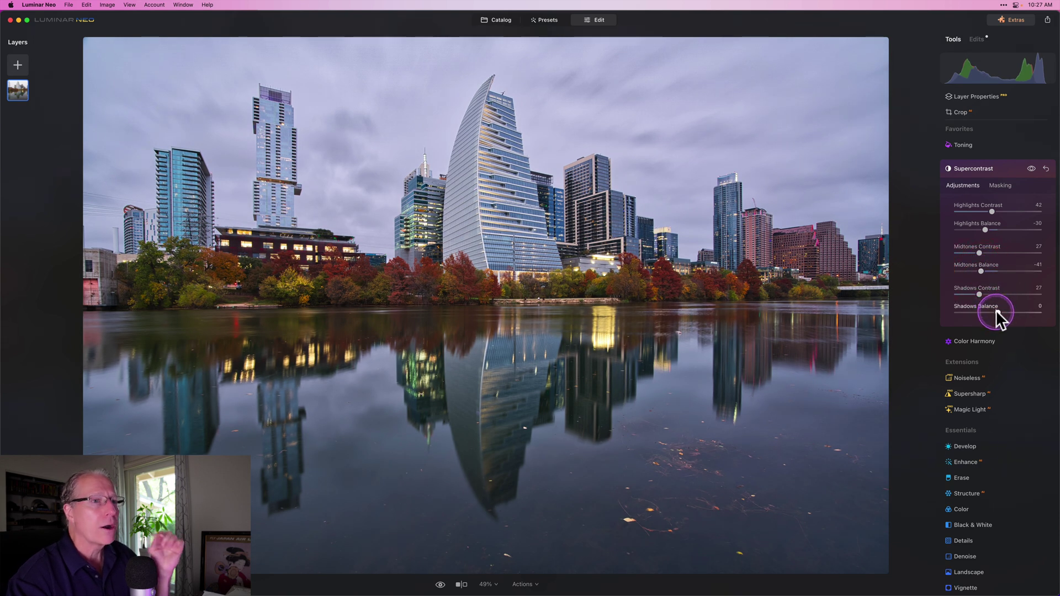
Step: Toggle Supercontrast off and on to compare before and after
{"action": "left_click", "coordinate": [1030, 168]}
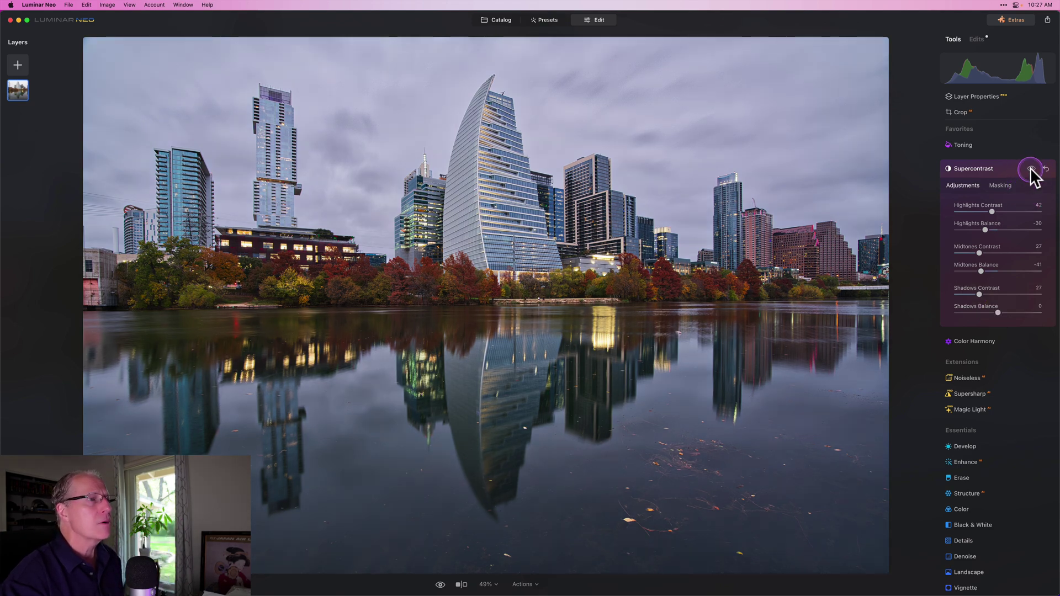
{"action": "left_click", "coordinate": [1031, 168]}
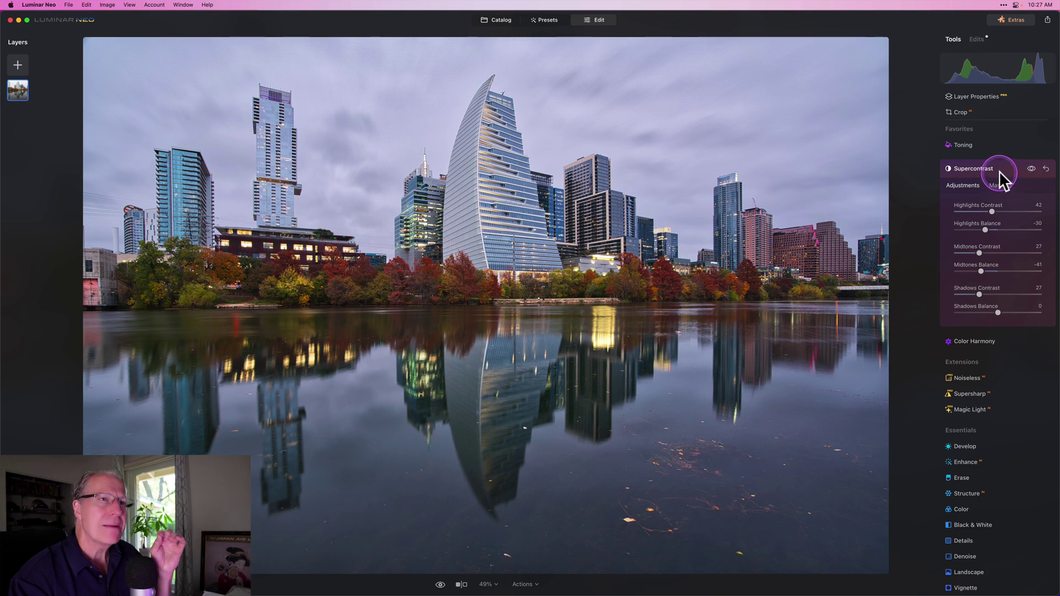
{"action": "left_click", "coordinate": [1030, 168]}
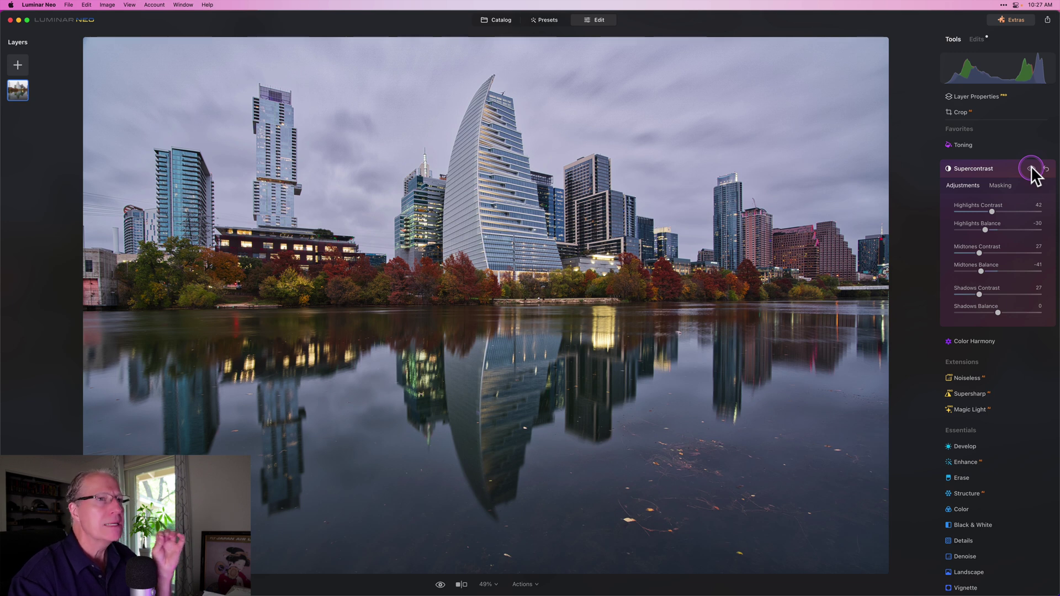
{"action": "left_click", "coordinate": [1031, 168]}
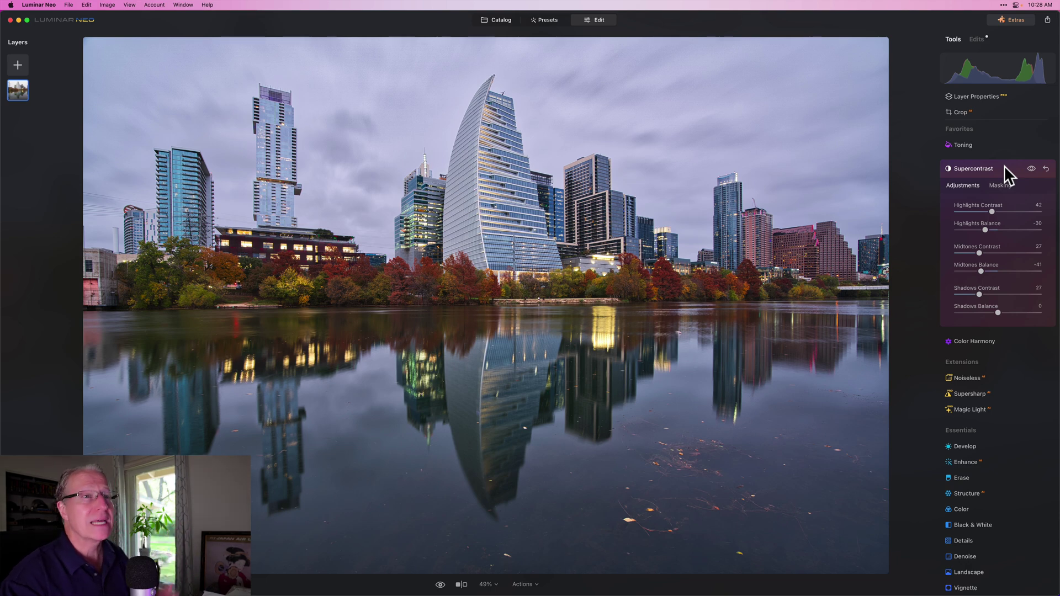
Step: Collapse Supercontrast and toggle Show Original with backslash to compare against the unedited photo
{"action": "left_click", "coordinate": [1003, 165]}
{"action": "left_click", "coordinate": [983, 227]}
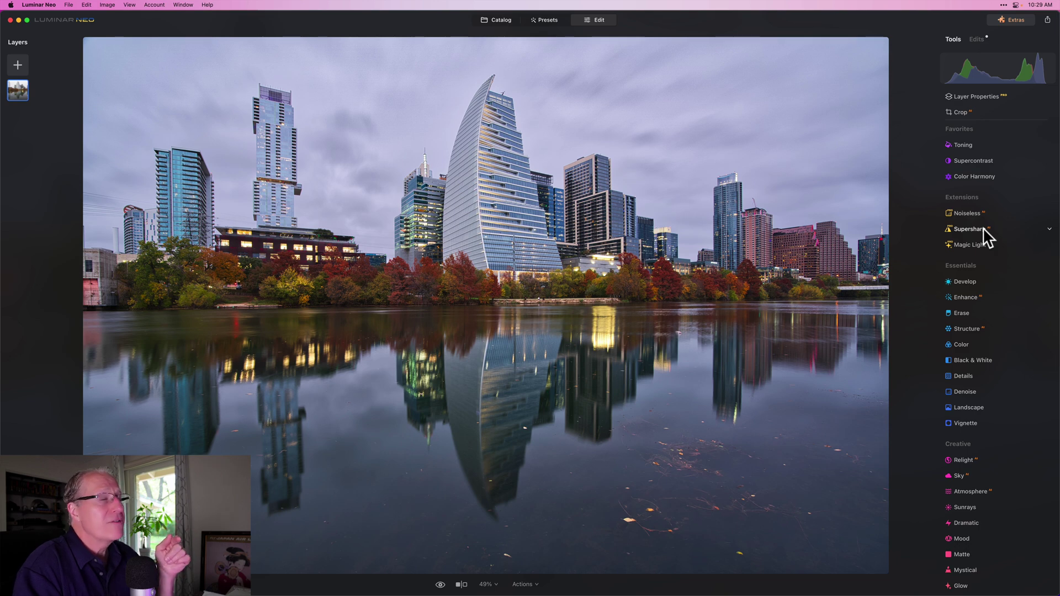
{"action": "key", "text": "backslash"}
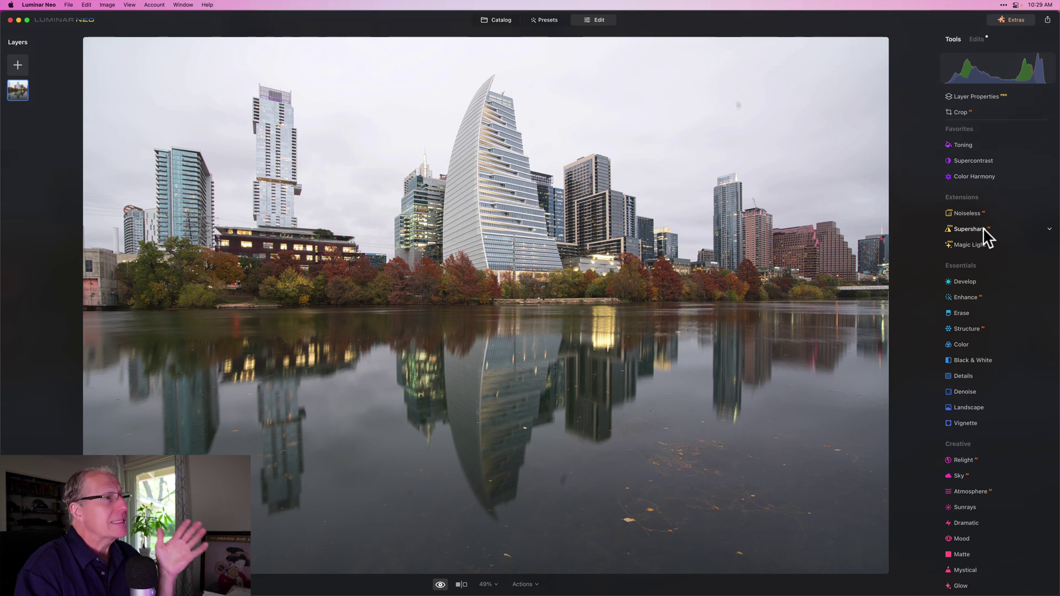
{"action": "key", "text": "backslash"}
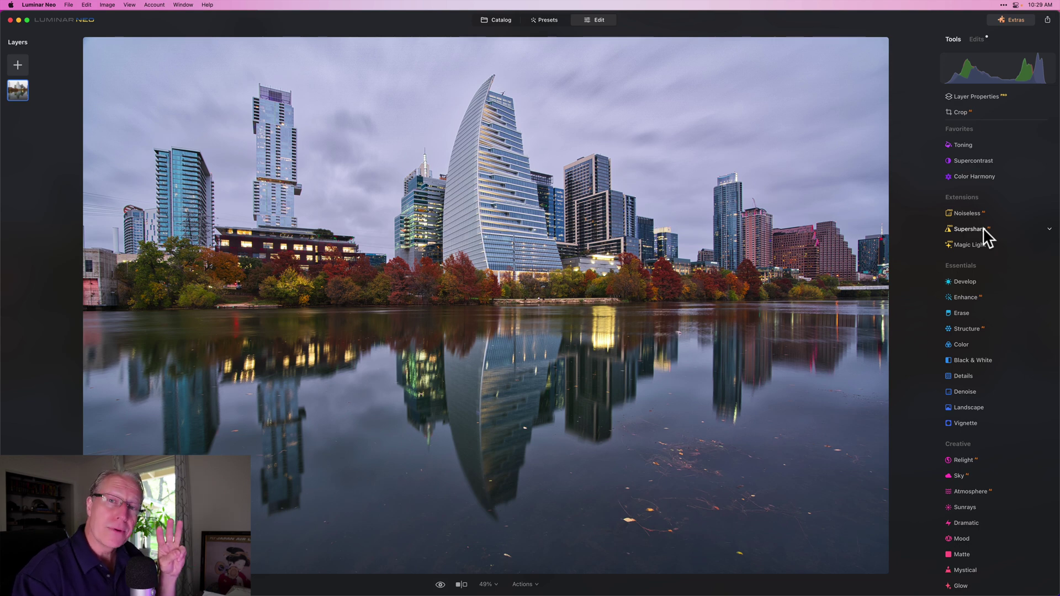
Step: In Relight, raise Brightness Near to about 37 and extend Depth to 100
{"action": "scroll", "coordinate": [982, 227], "scroll_direction": "down", "scroll_amount": 5}
{"action": "left_click", "coordinate": [966, 301]}
{"action": "left_click", "coordinate": [971, 287]}
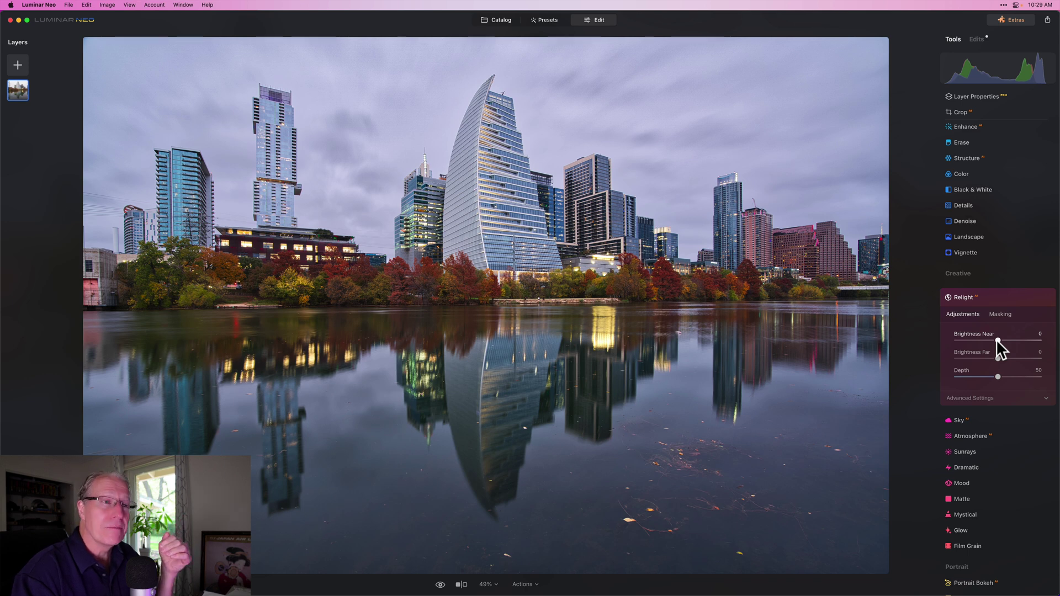
{"action": "left_click", "coordinate": [997, 358]}
{"action": "left_click", "coordinate": [1001, 350]}
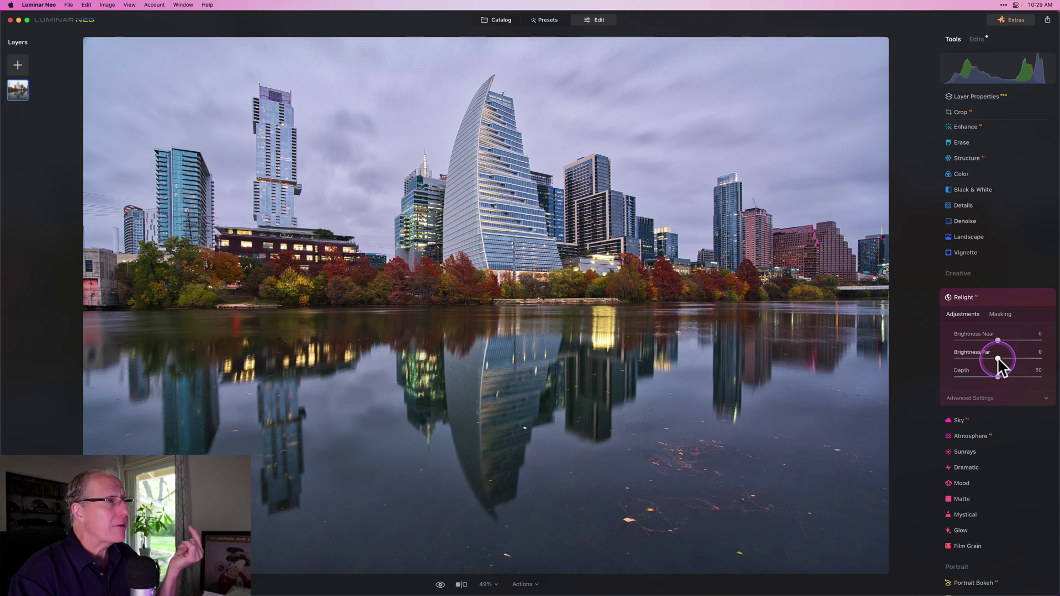
{"action": "left_click", "coordinate": [1009, 345]}
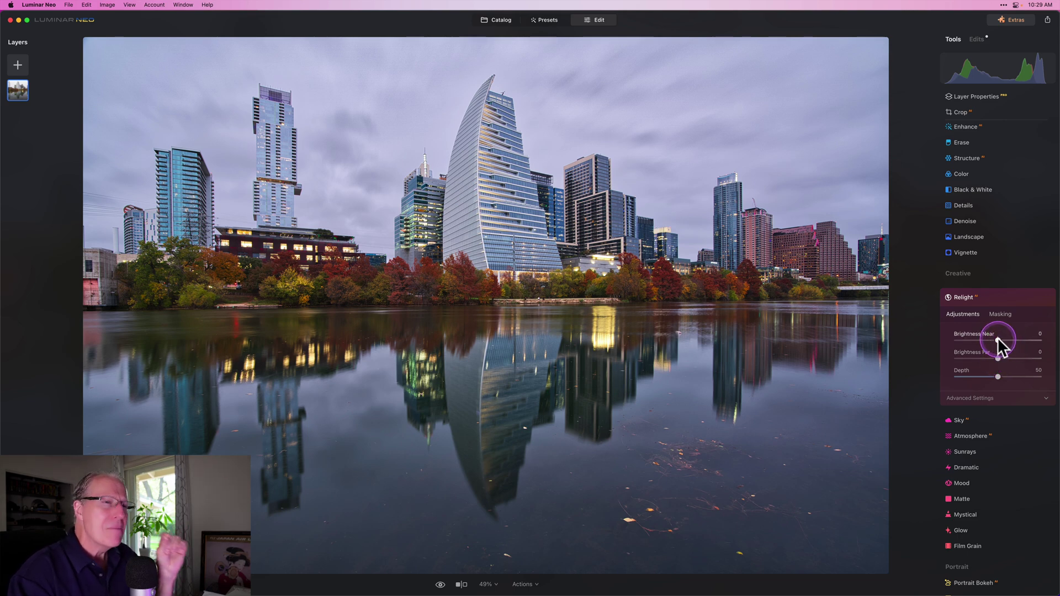
{"action": "left_click", "coordinate": [998, 339]}
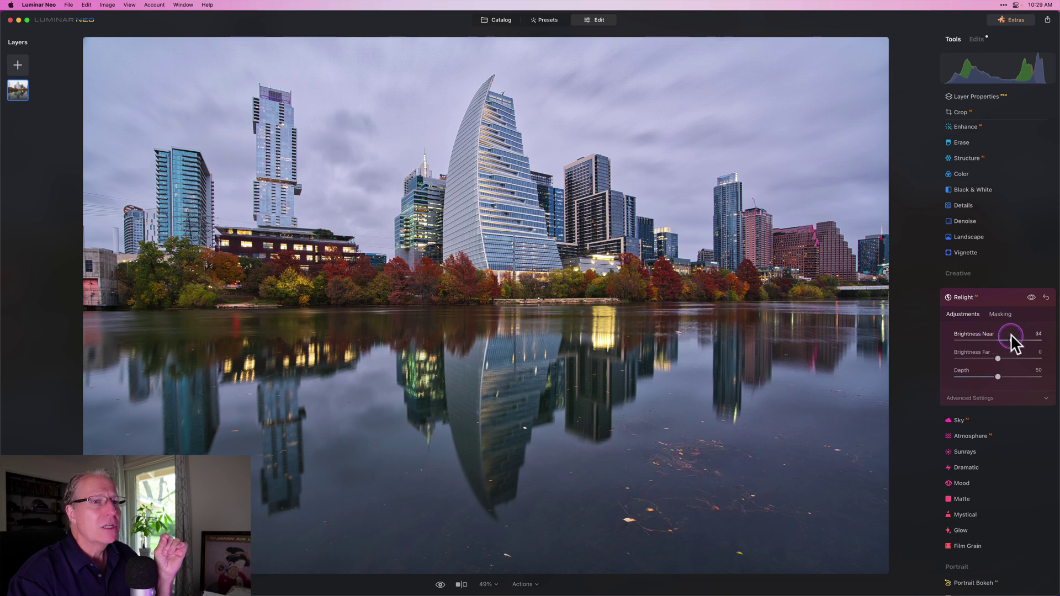
{"action": "left_click_drag", "start_coordinate": [1011, 336], "coordinate": [1020, 335]}
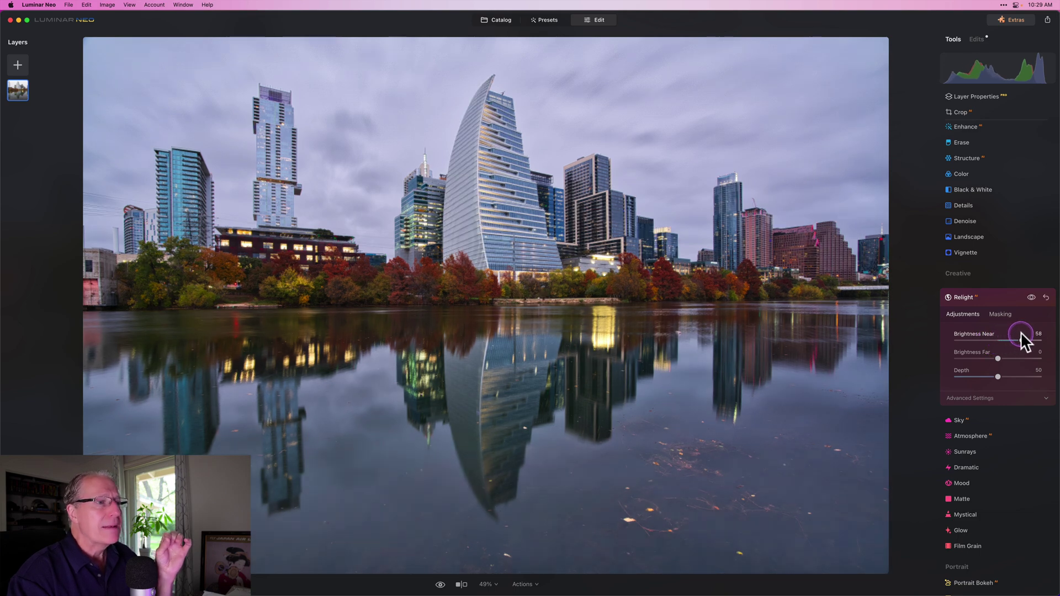
{"action": "left_click_drag", "start_coordinate": [997, 376], "coordinate": [1042, 375]}
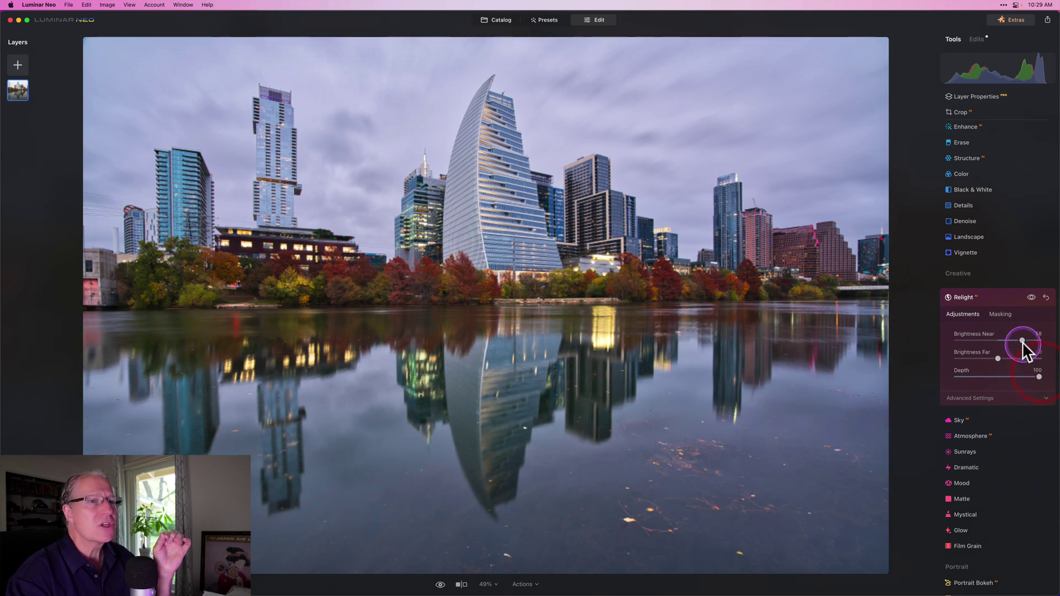
Step: Ease Brightness Near down to 30, comparing with Relight toggled off and on
{"action": "left_click_drag", "start_coordinate": [1021, 339], "coordinate": [1013, 340]}
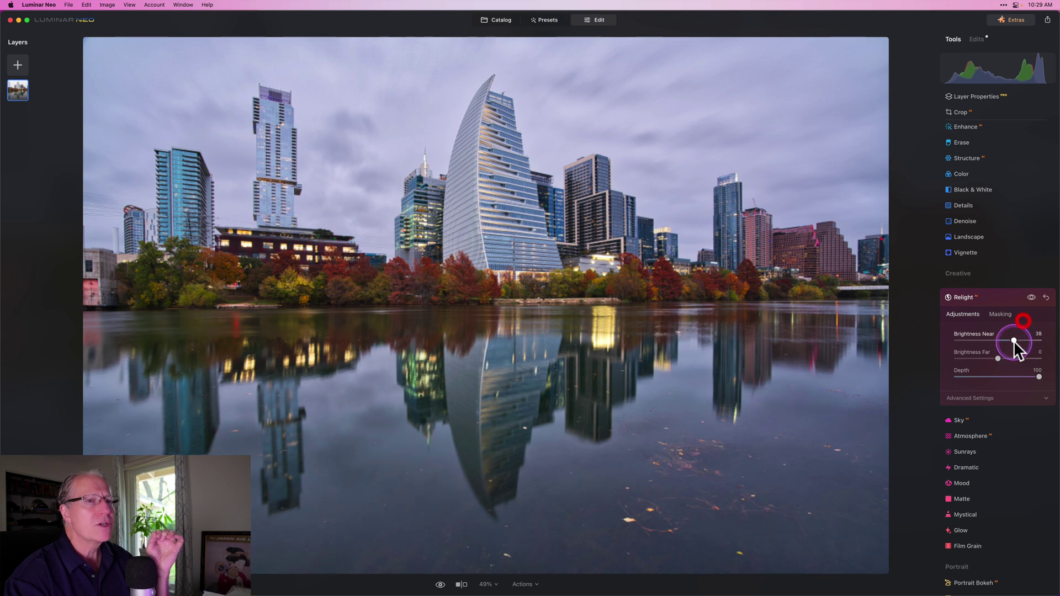
{"action": "left_click", "coordinate": [1030, 298]}
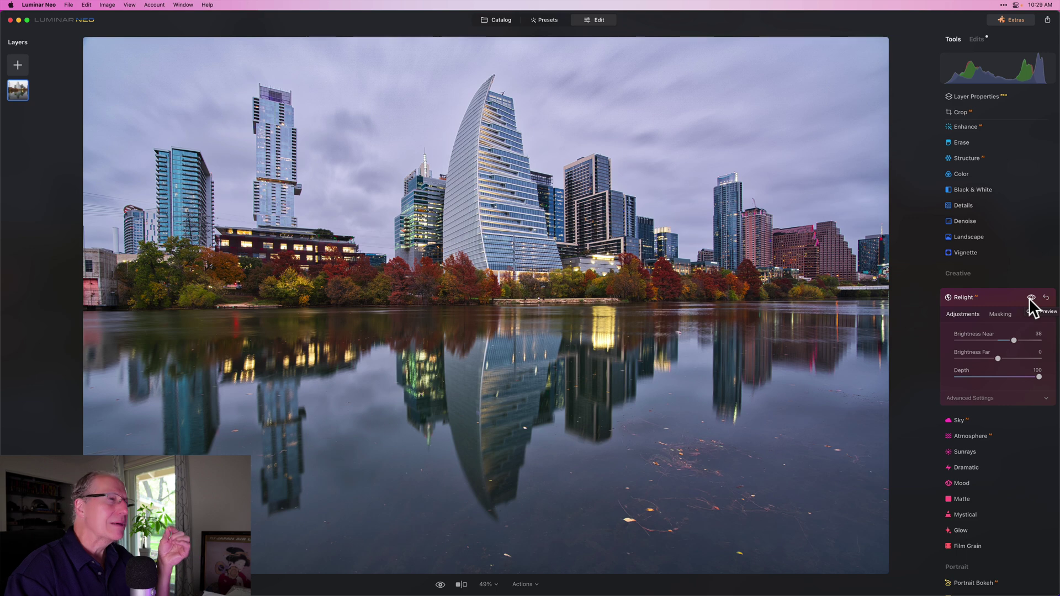
{"action": "left_click", "coordinate": [1030, 297]}
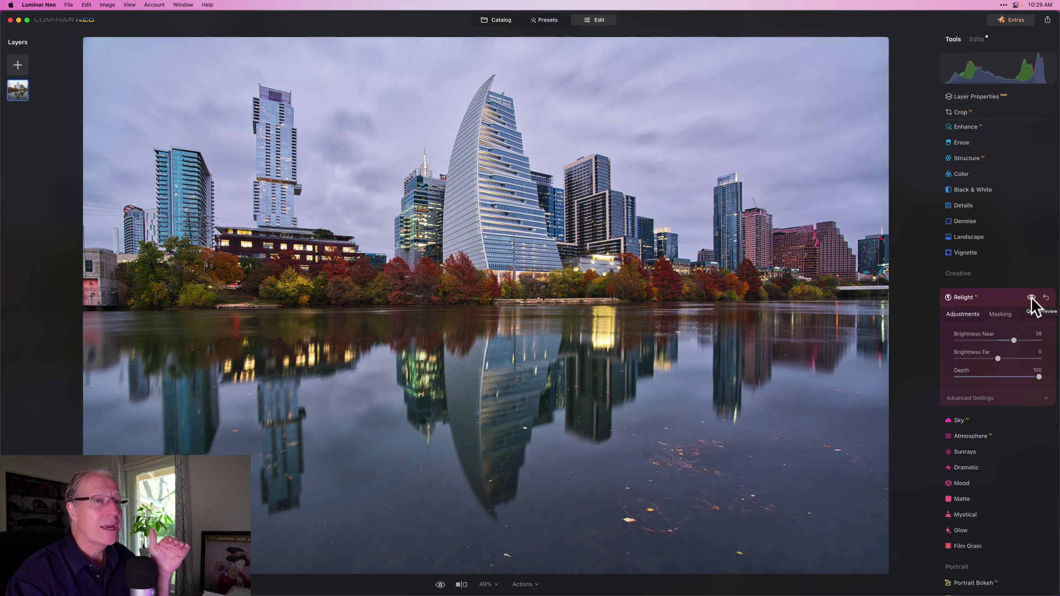
{"action": "left_click", "coordinate": [1032, 298]}
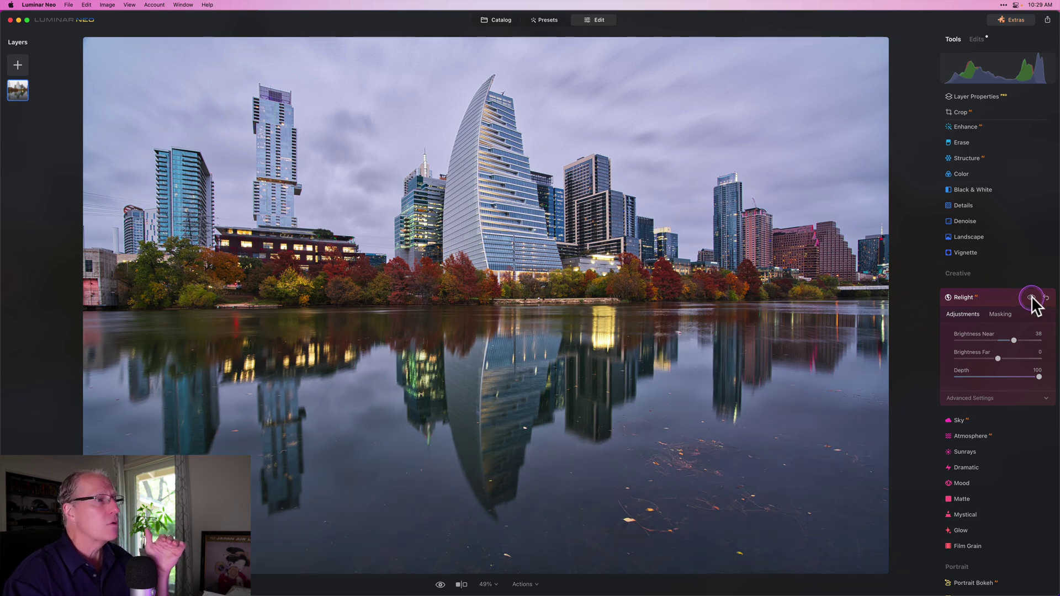
{"action": "left_click", "coordinate": [1031, 298]}
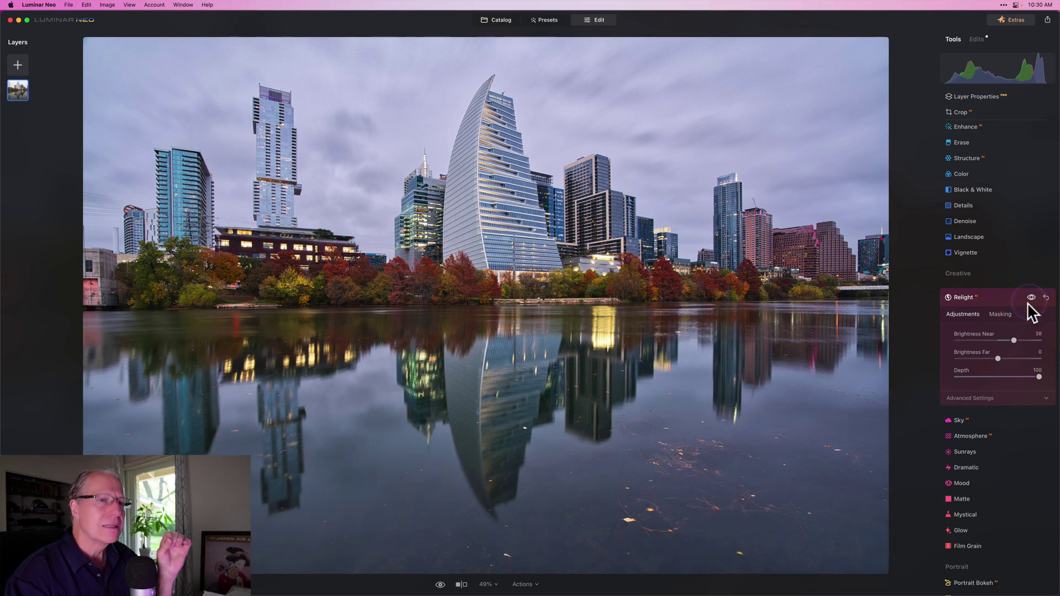
{"action": "left_click", "coordinate": [1015, 338]}
{"action": "left_click_drag", "start_coordinate": [1013, 338], "coordinate": [1010, 337]}
{"action": "left_click", "coordinate": [1031, 298]}
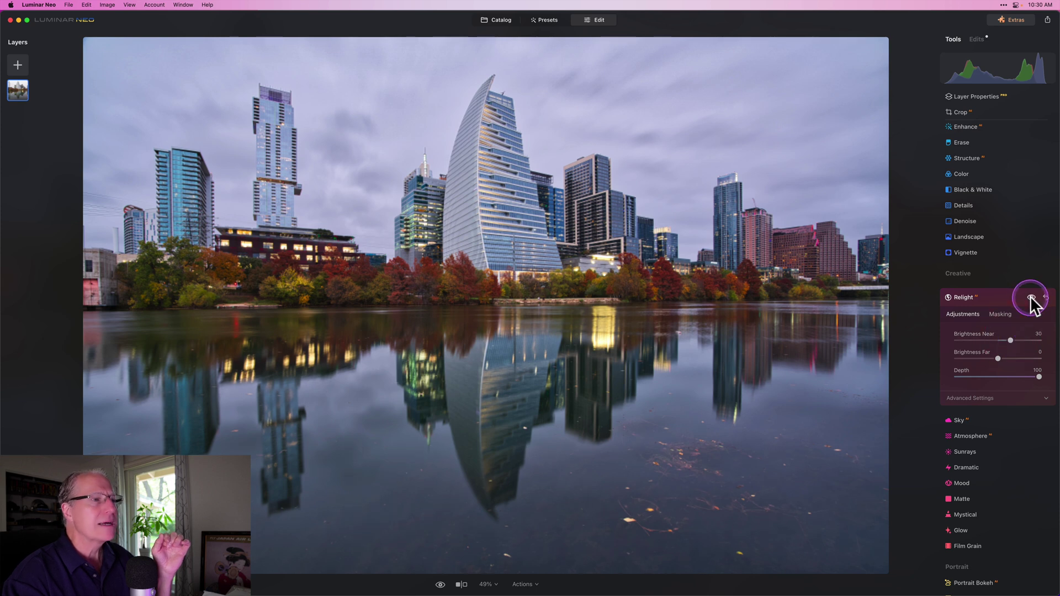
{"action": "left_click", "coordinate": [1030, 298]}
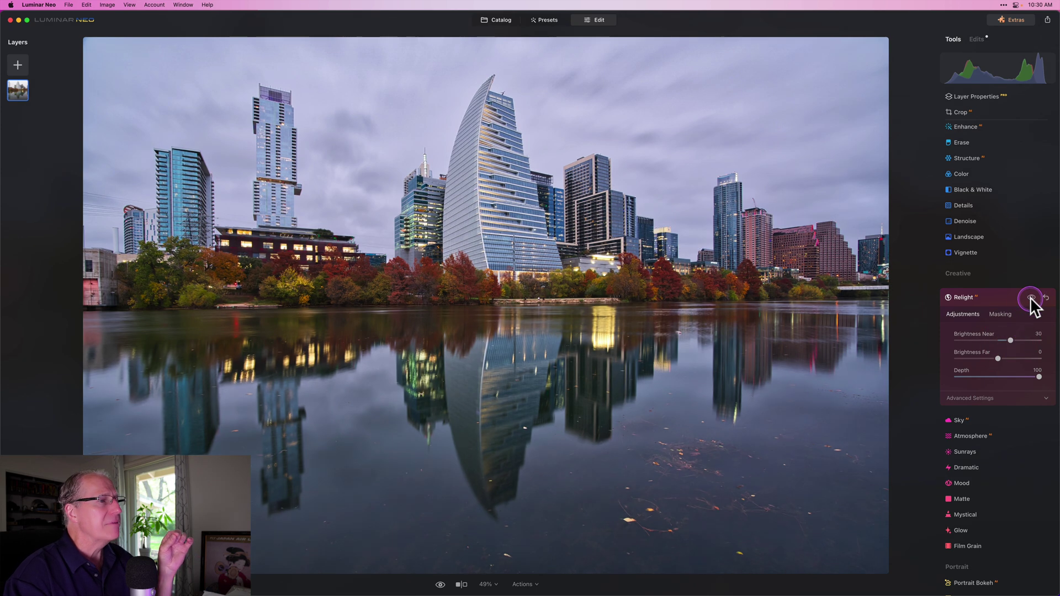
{"action": "left_click", "coordinate": [1031, 298]}
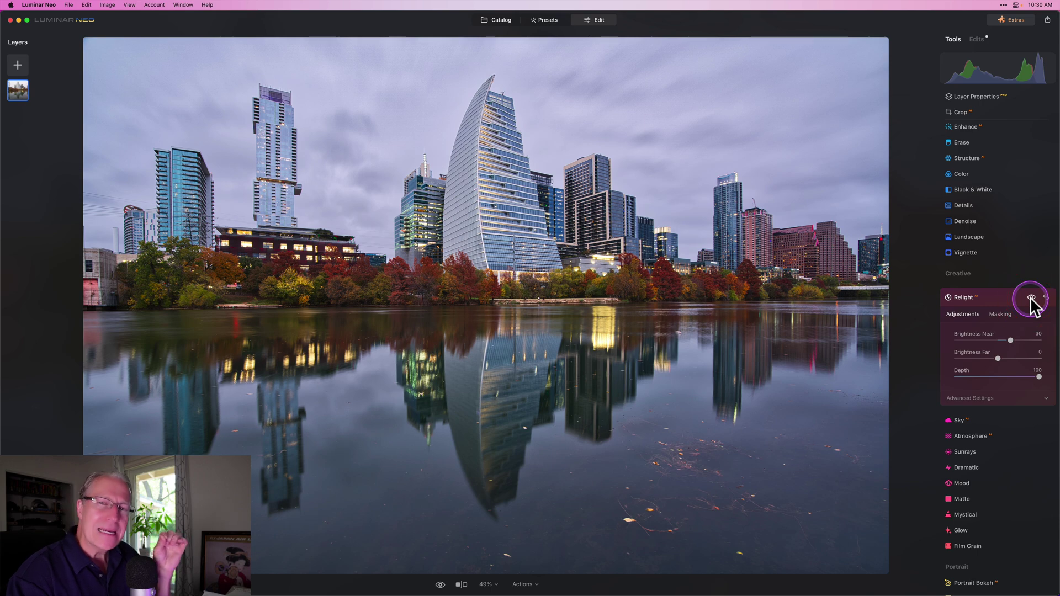
{"action": "left_click", "coordinate": [991, 298]}
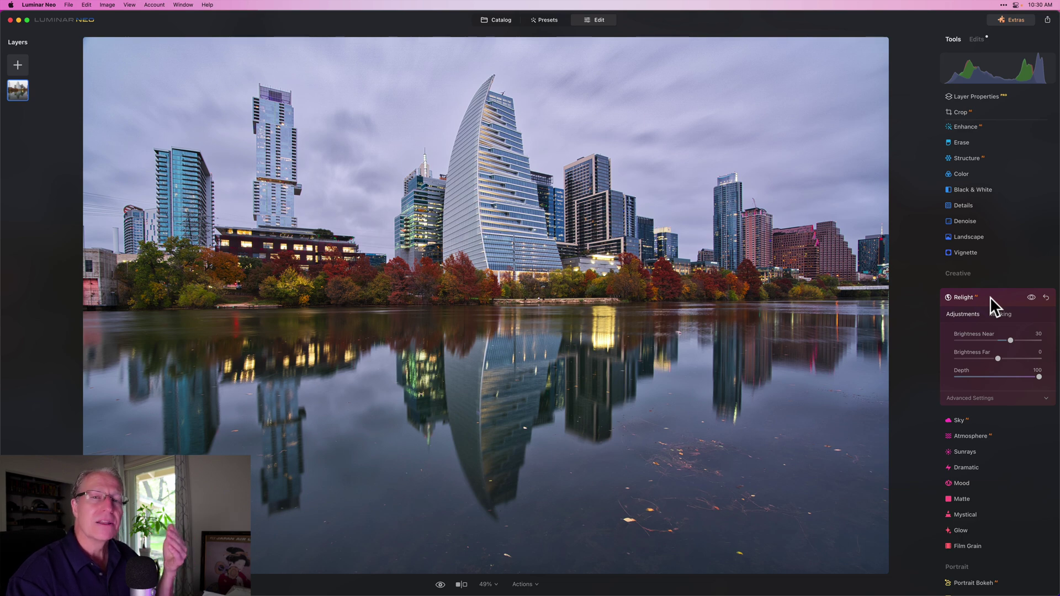
Step: Collapse Relight, then in Enhance try Accent around 78 before pulling it back to 20
{"action": "left_click", "coordinate": [989, 298]}
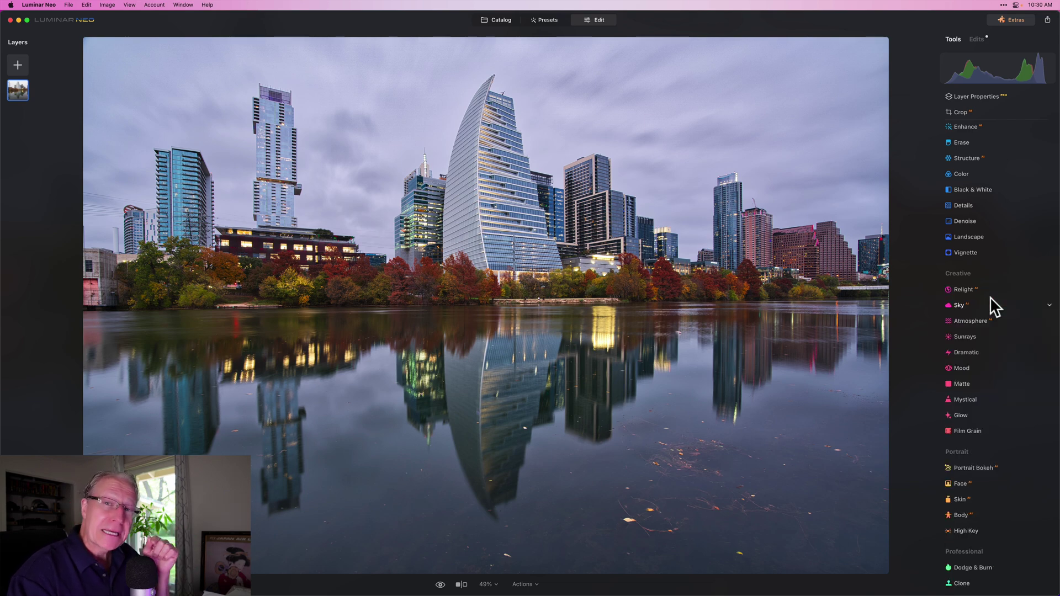
{"action": "scroll", "coordinate": [988, 276], "scroll_direction": "up", "scroll_amount": 3}
{"action": "left_click", "coordinate": [982, 237]}
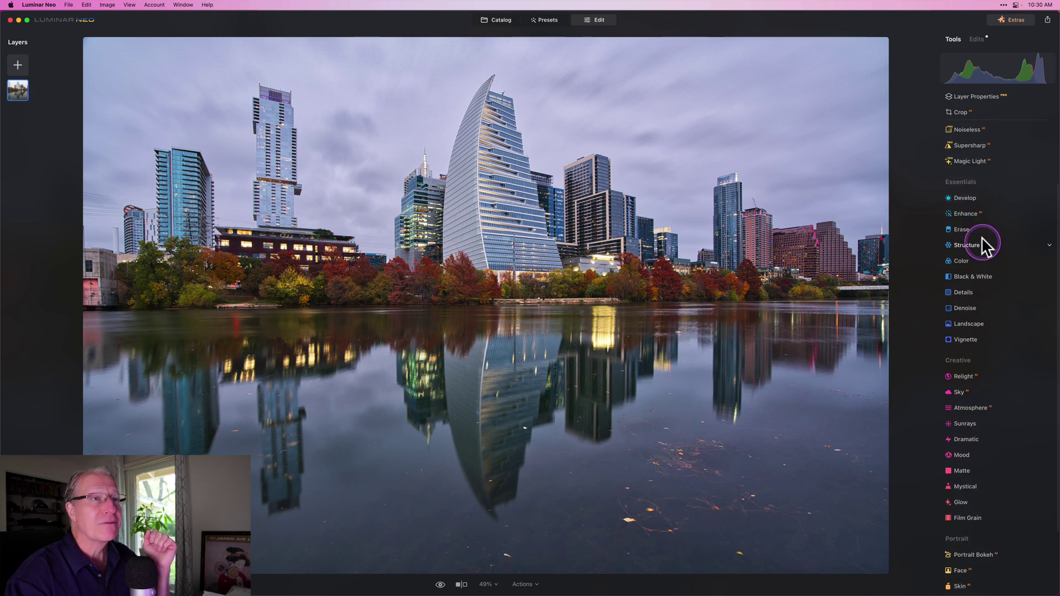
{"action": "left_click", "coordinate": [975, 217]}
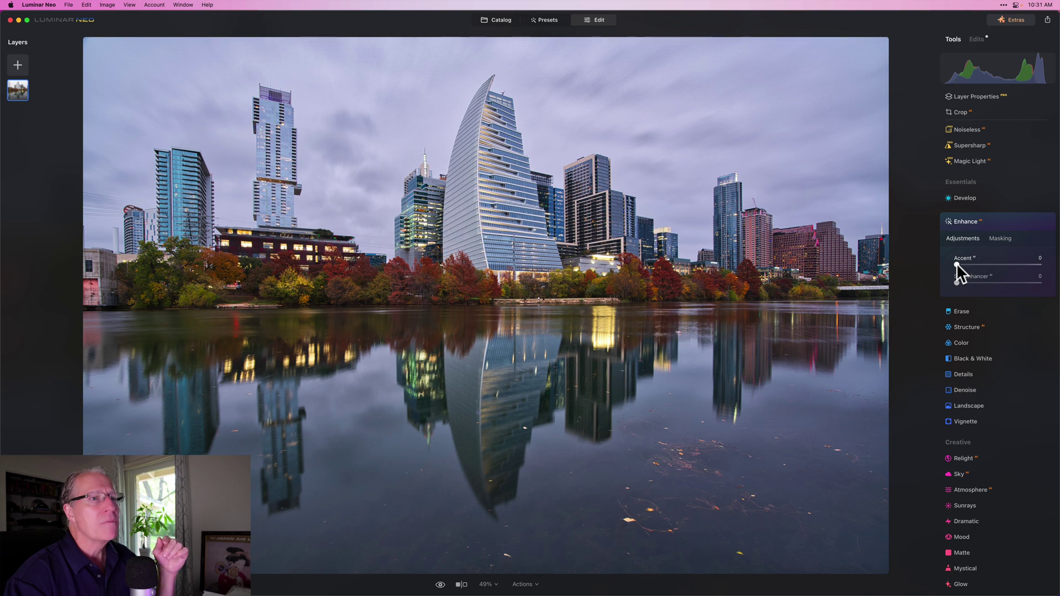
{"action": "left_click_drag", "start_coordinate": [957, 265], "coordinate": [1024, 265]}
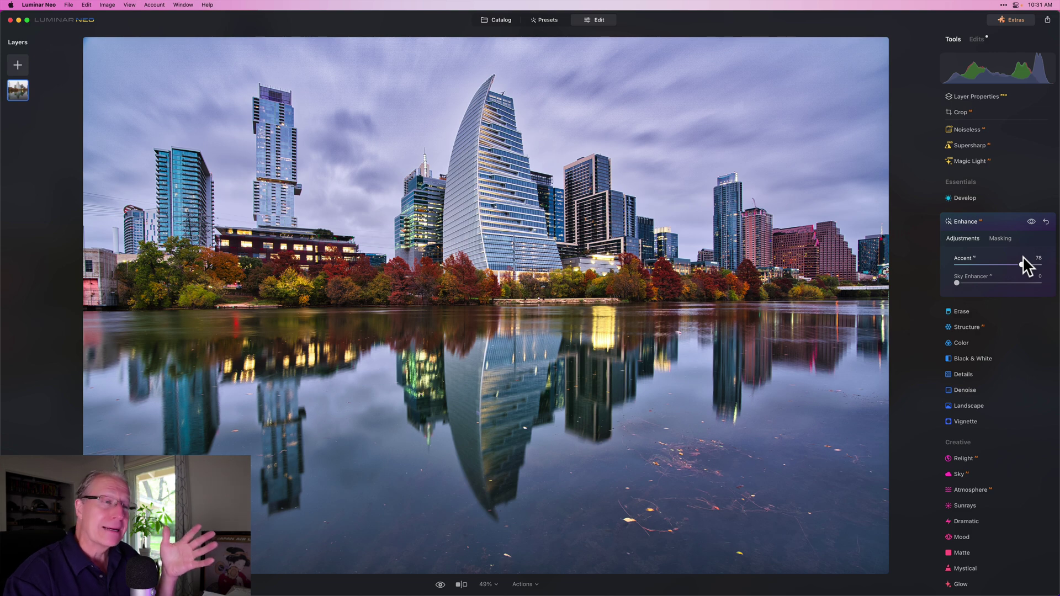
{"action": "left_click_drag", "start_coordinate": [1021, 264], "coordinate": [970, 261]}
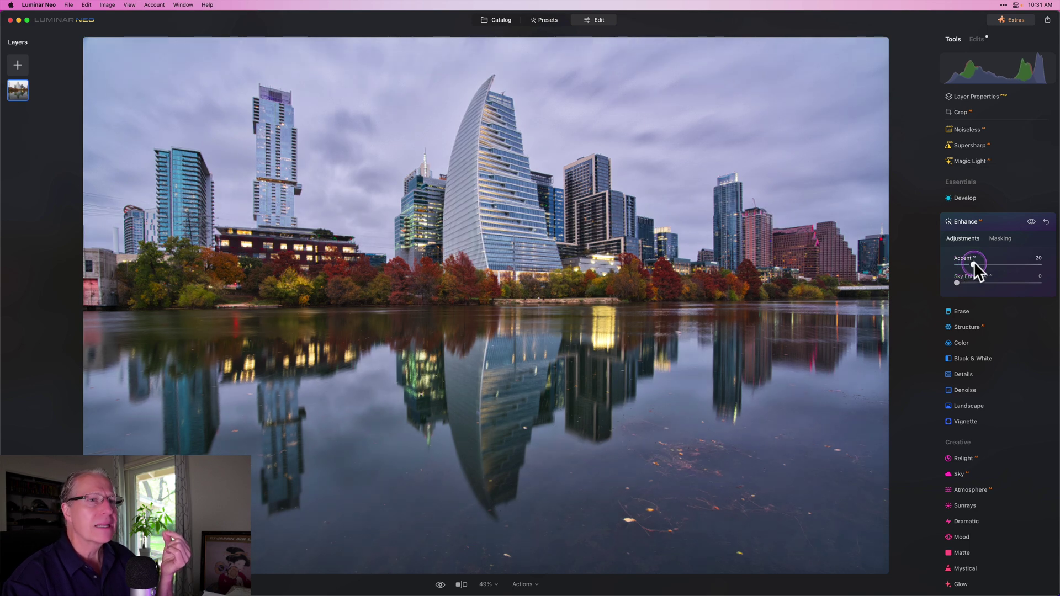
Step: Raise Accent to 25, comparing with Enhance toggled off and on, then collapse Enhance
{"action": "left_click", "coordinate": [1030, 221]}
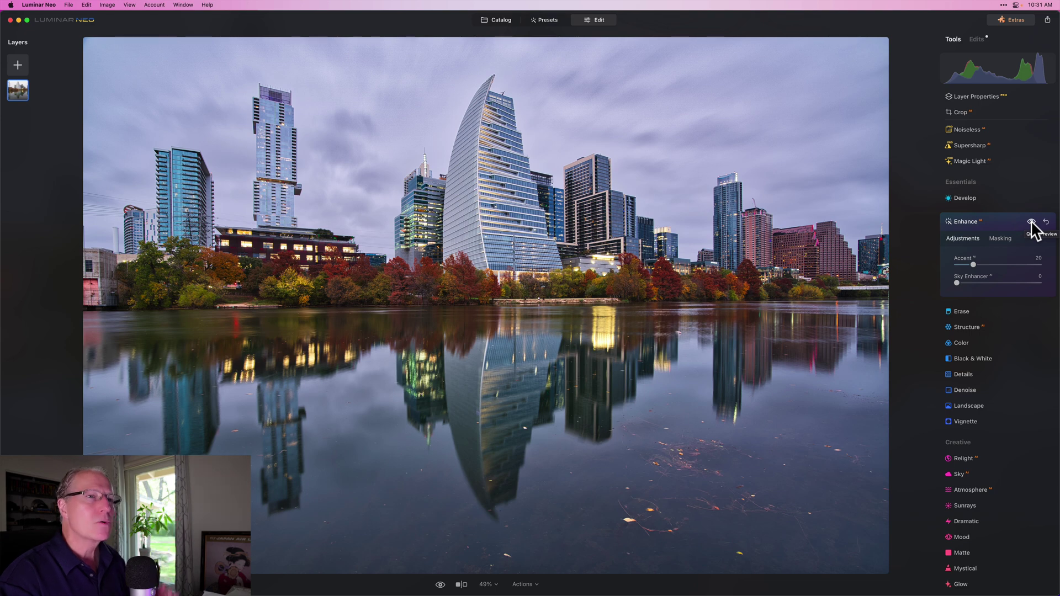
{"action": "left_click", "coordinate": [1030, 222]}
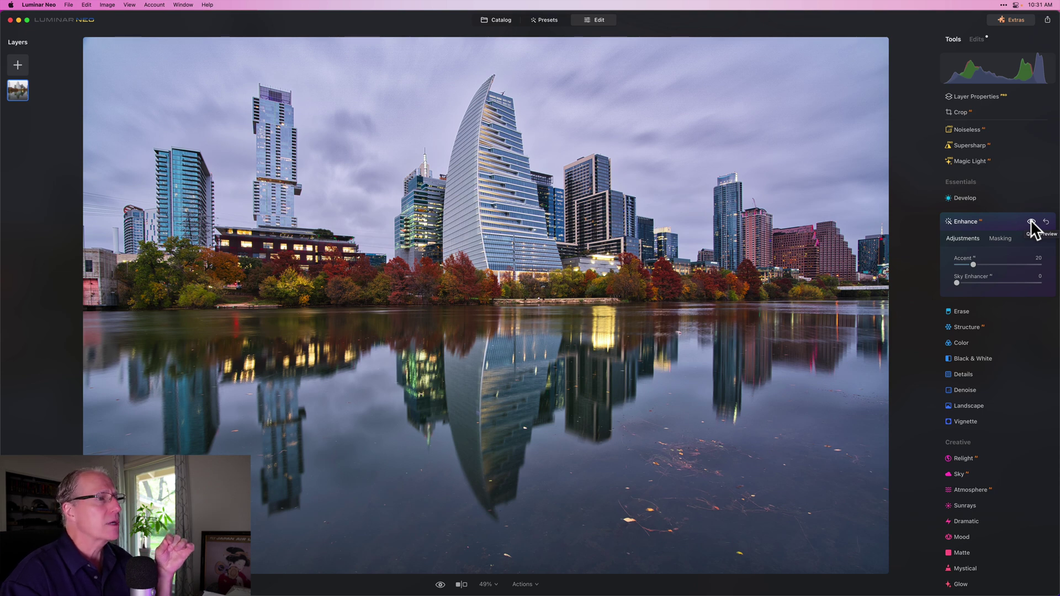
{"action": "left_click", "coordinate": [1031, 222]}
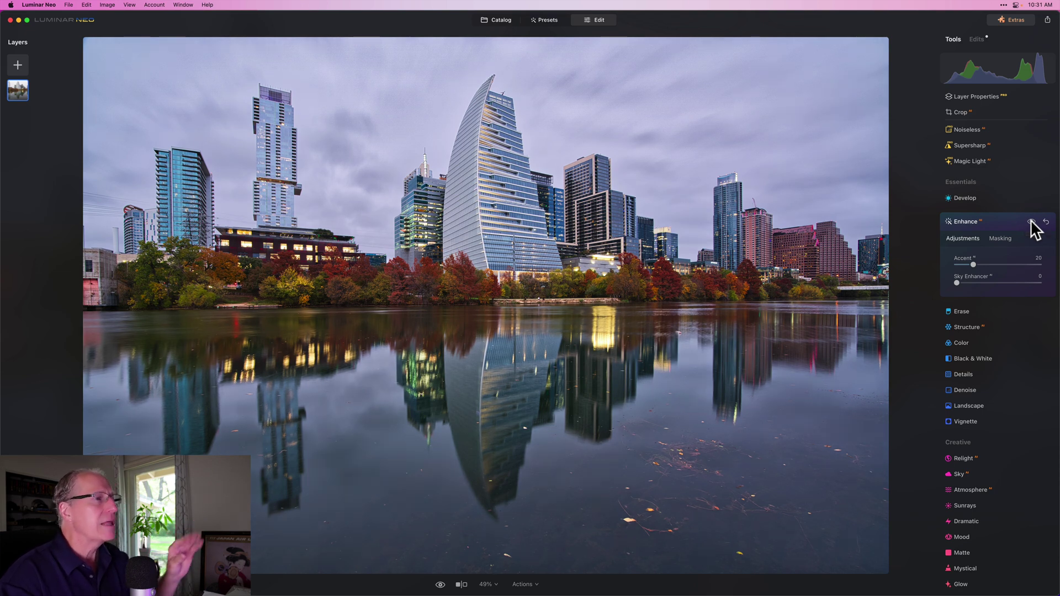
{"action": "left_click", "coordinate": [1017, 260]}
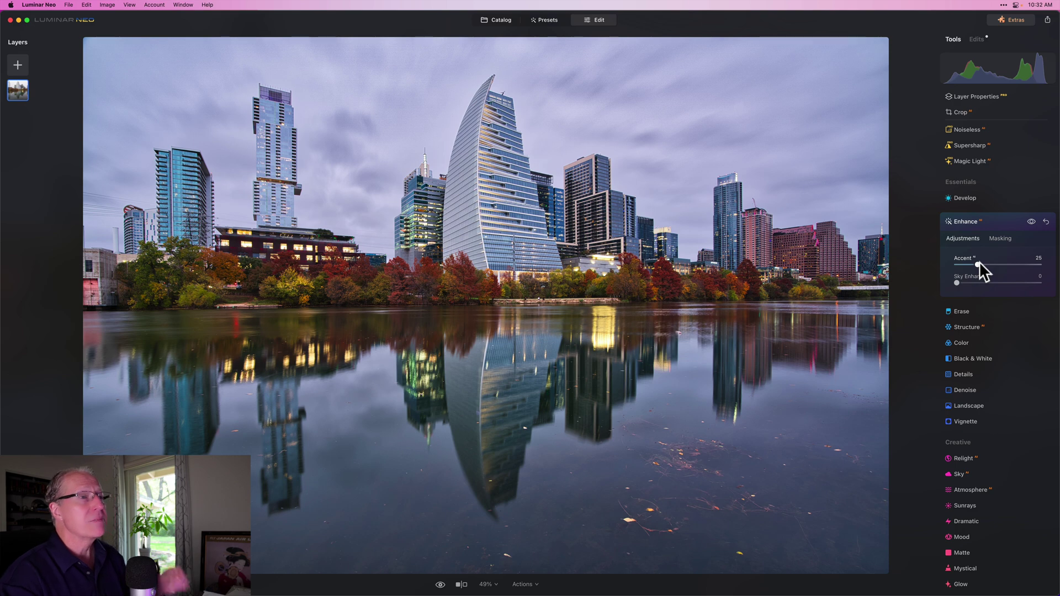
{"action": "left_click", "coordinate": [1031, 221]}
{"action": "left_click", "coordinate": [1031, 221]}
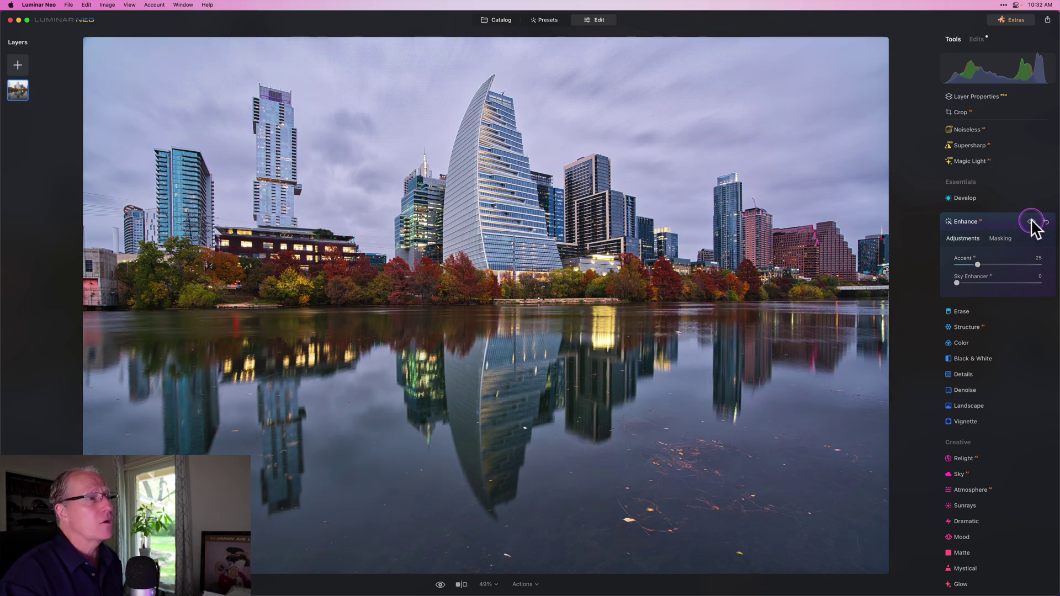
{"action": "left_click", "coordinate": [1031, 222]}
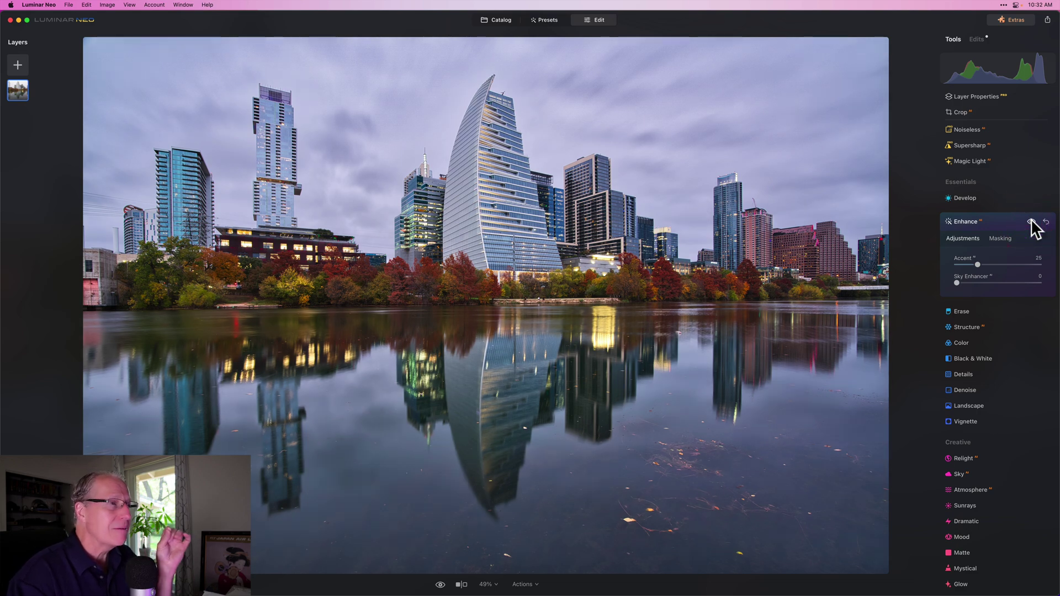
{"action": "left_click", "coordinate": [1000, 223]}
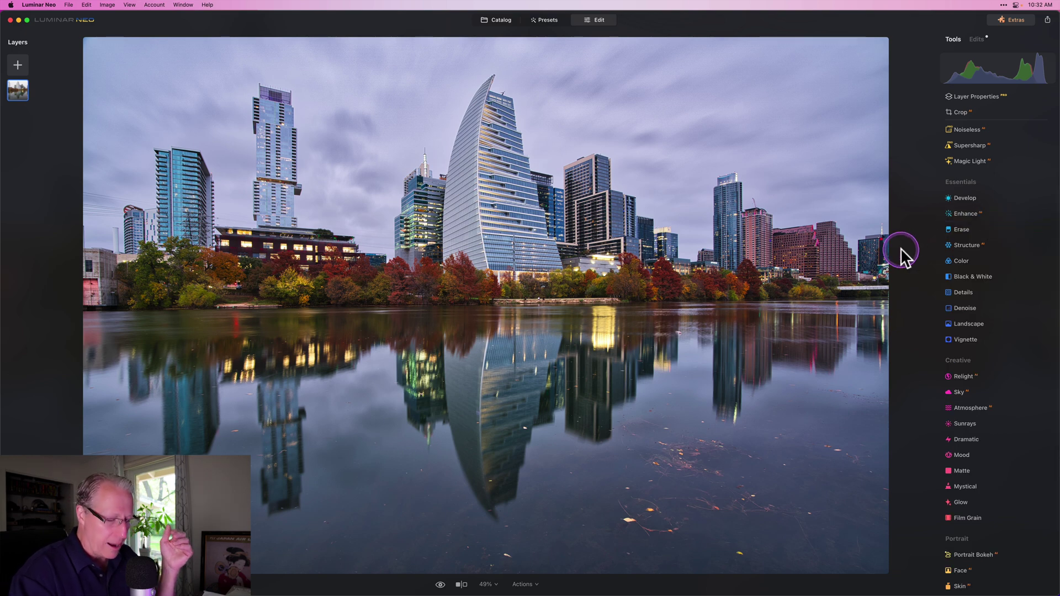
{"action": "key", "text": "backslash"}
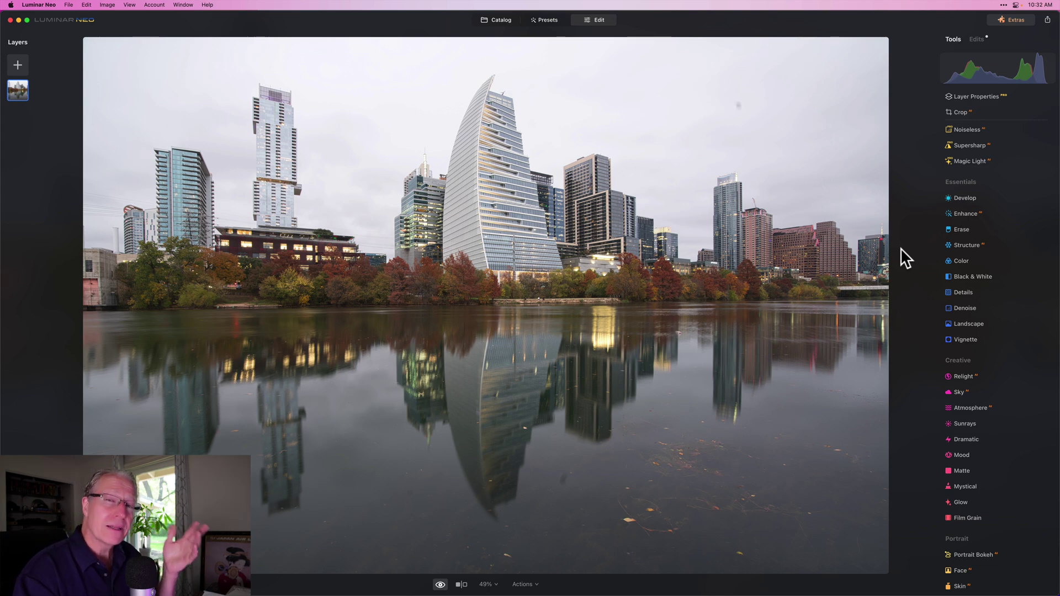
{"action": "key", "text": "backslash"}
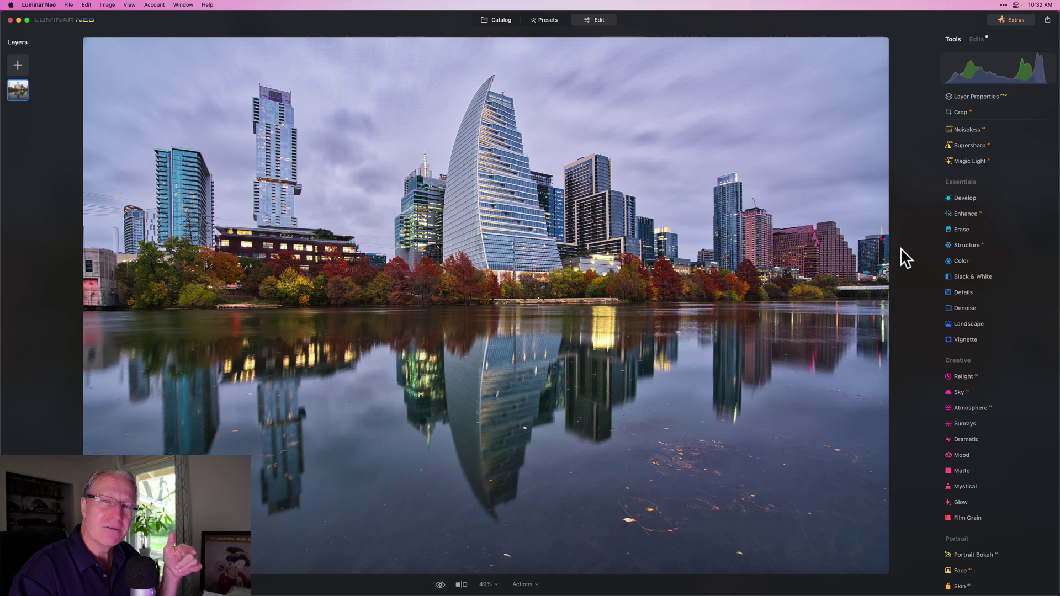